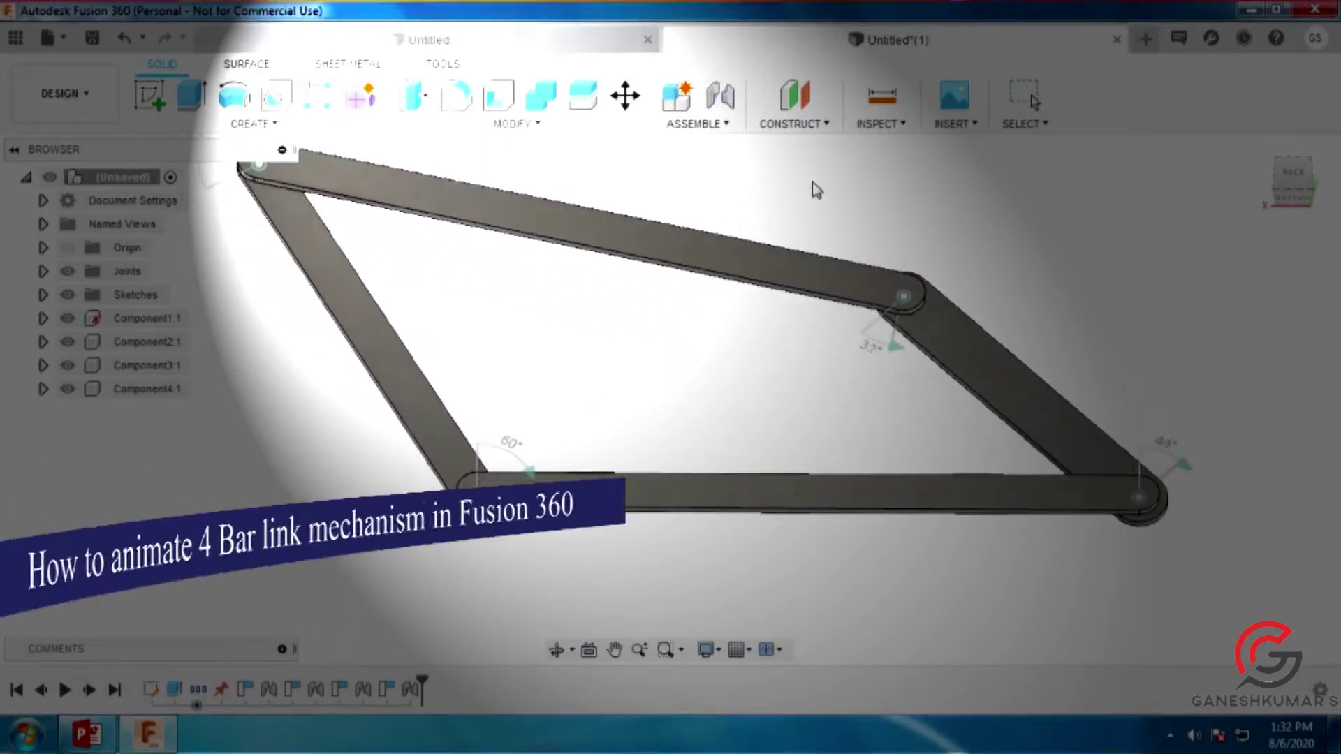
Drag a link of the finished four-bar linkage into a different pose to preview its motion
drag(983, 244, 827, 357)
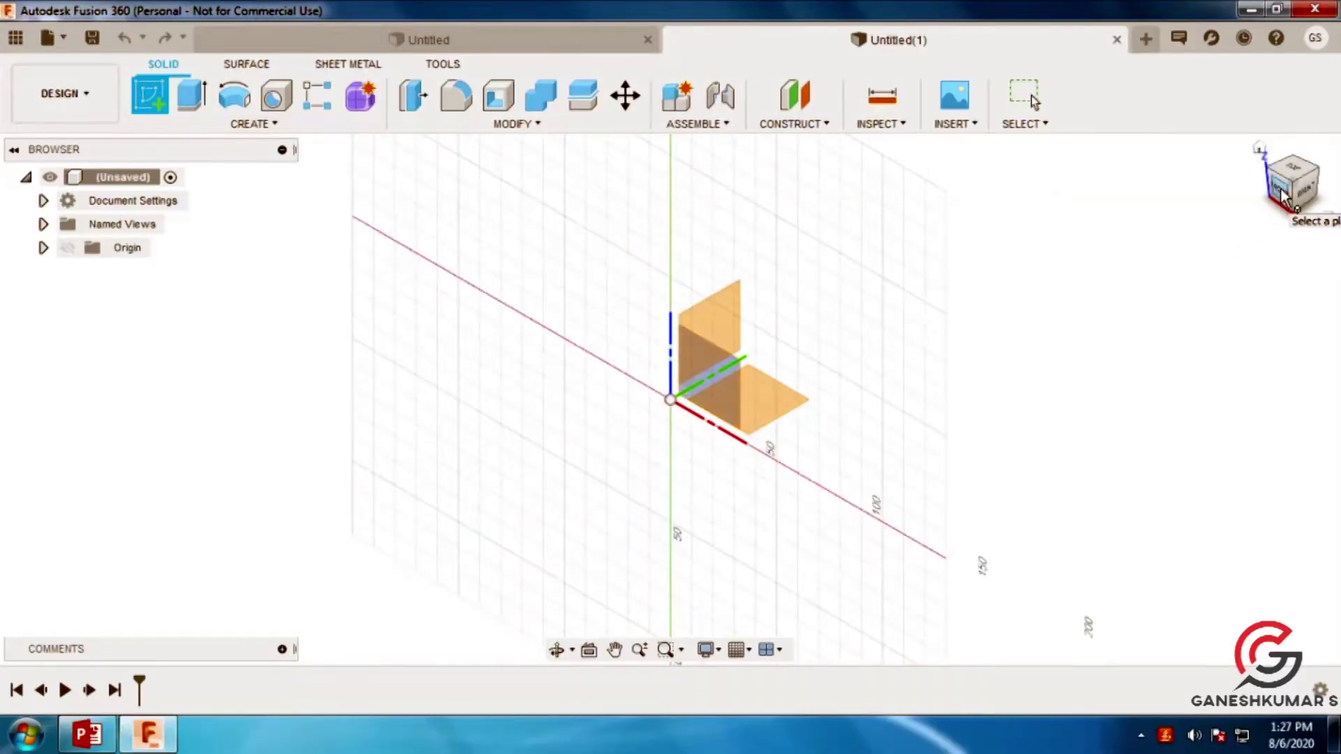
Start a sketch on the front plane in FRONT view using the Center to Center Slot tool
click(1282, 193)
click(699, 335)
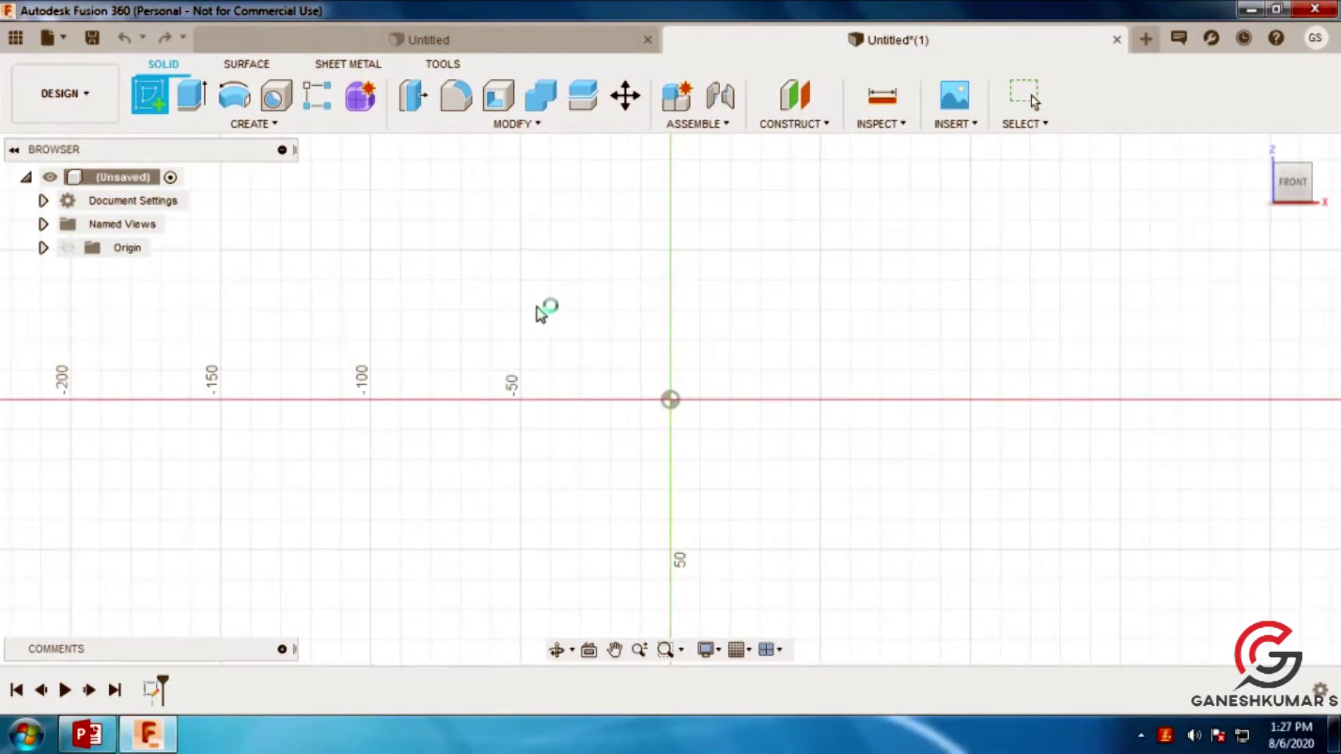
click(277, 125)
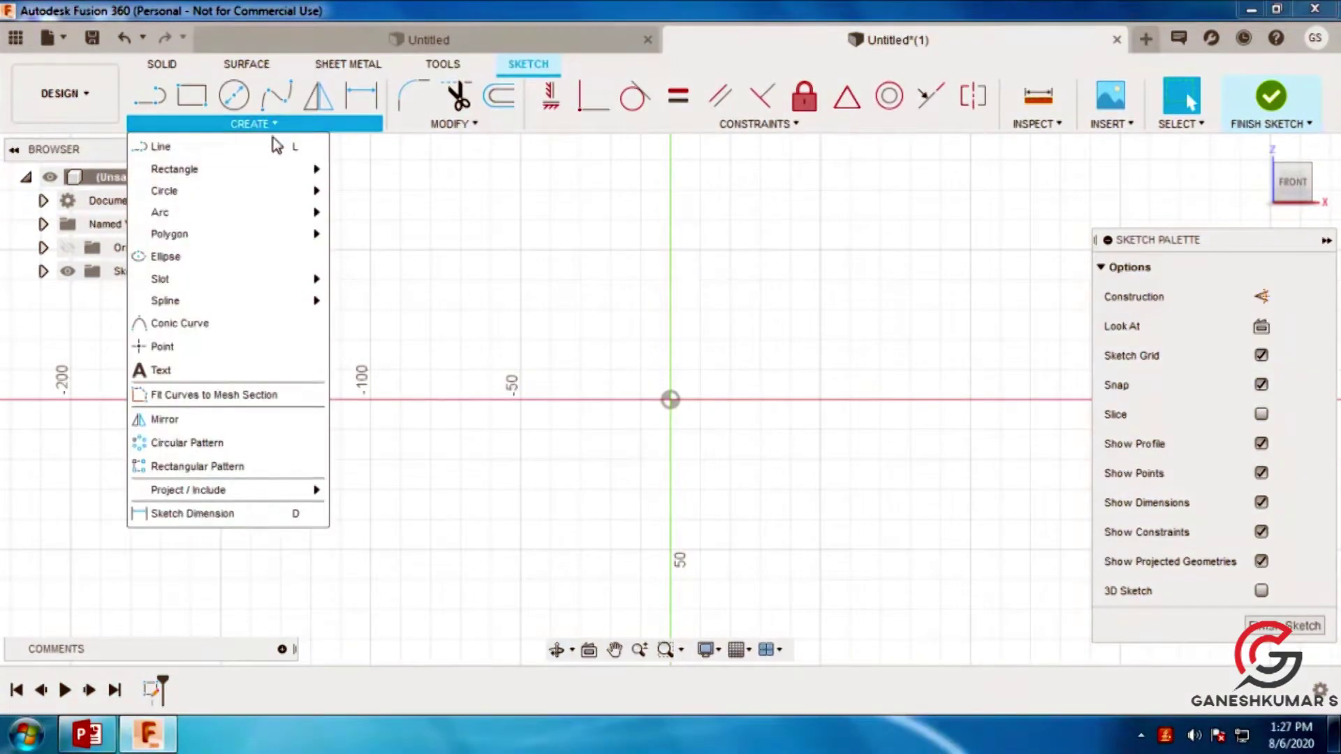
mouse_move(221, 278)
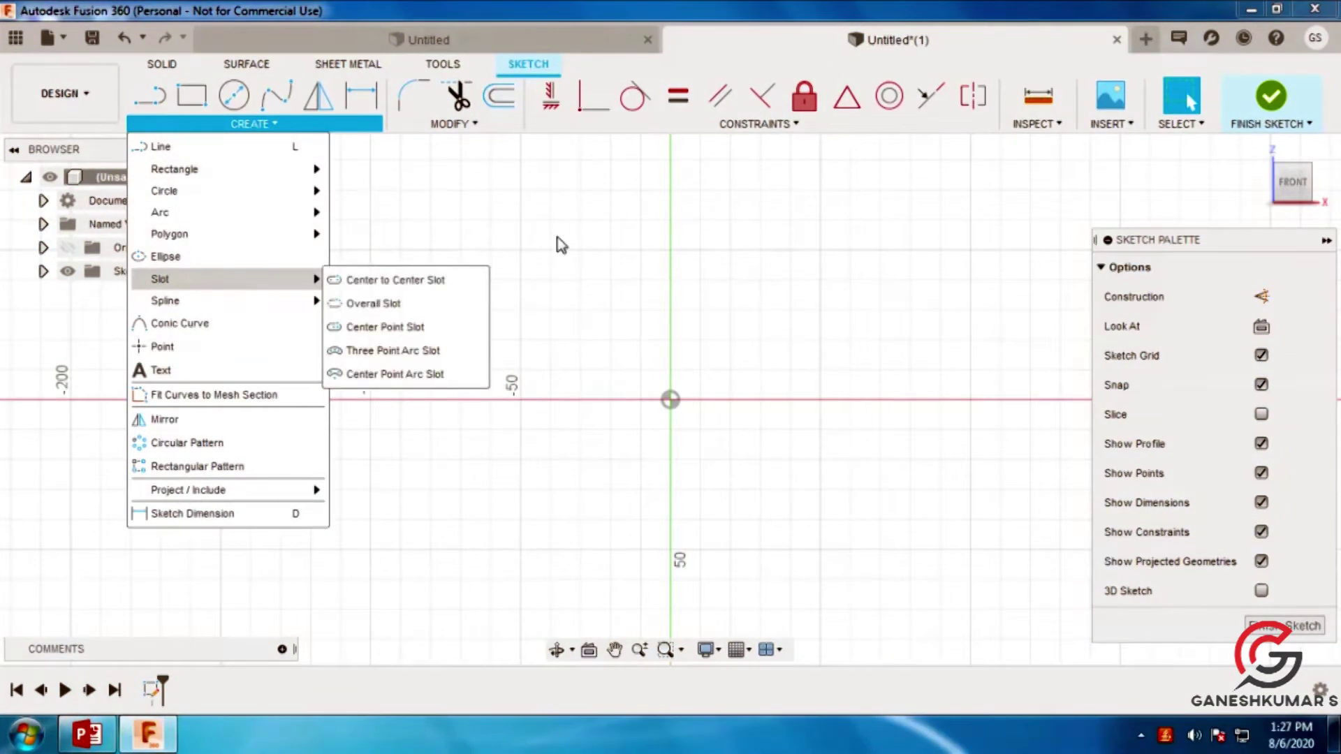
click(412, 281)
Draw horizontal centre-to-centre slots stacked one above another
click(447, 168)
click(730, 169)
click(695, 196)
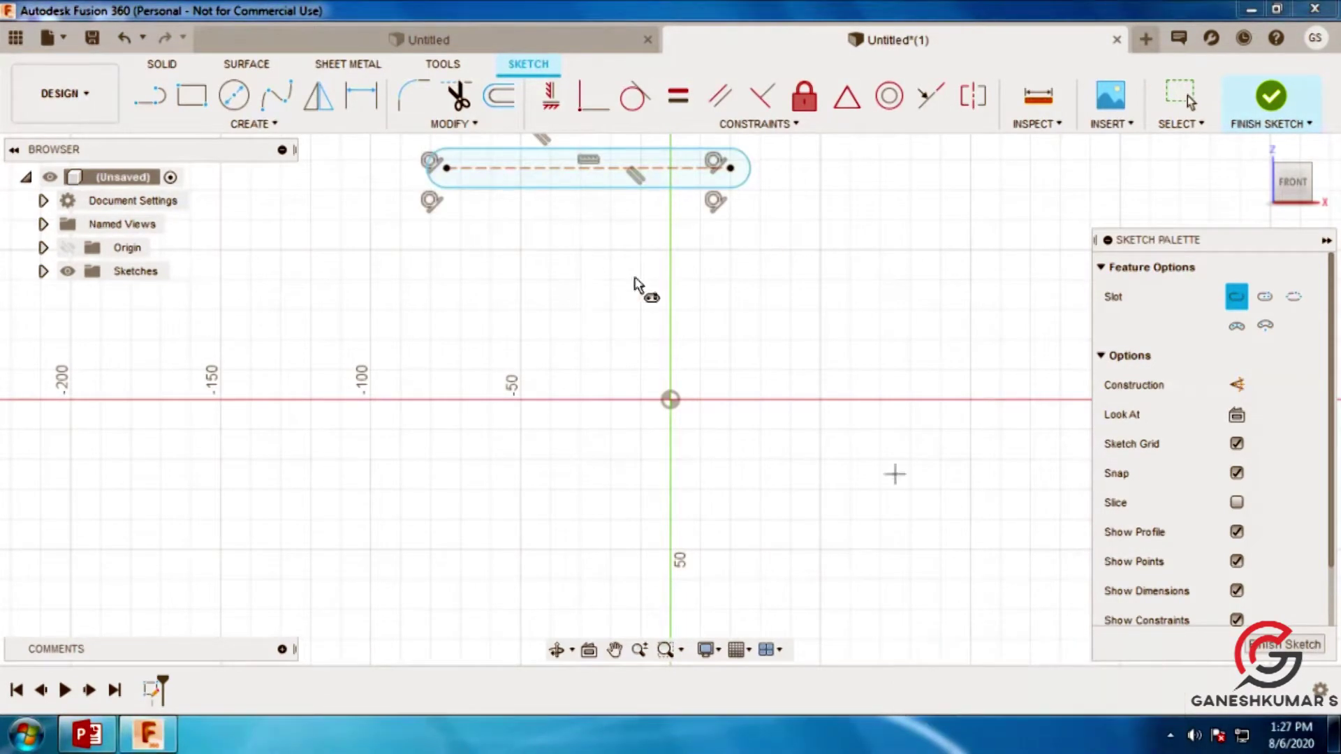
click(444, 246)
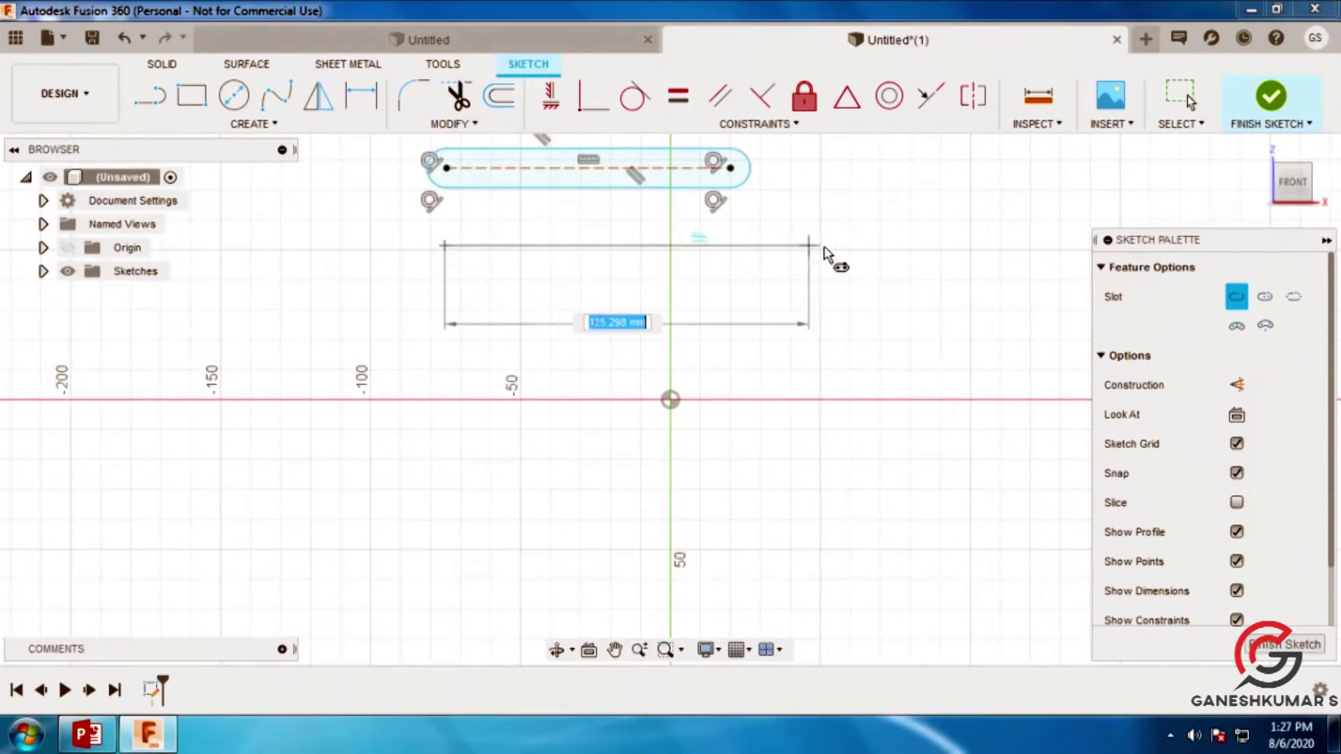
click(822, 246)
click(775, 254)
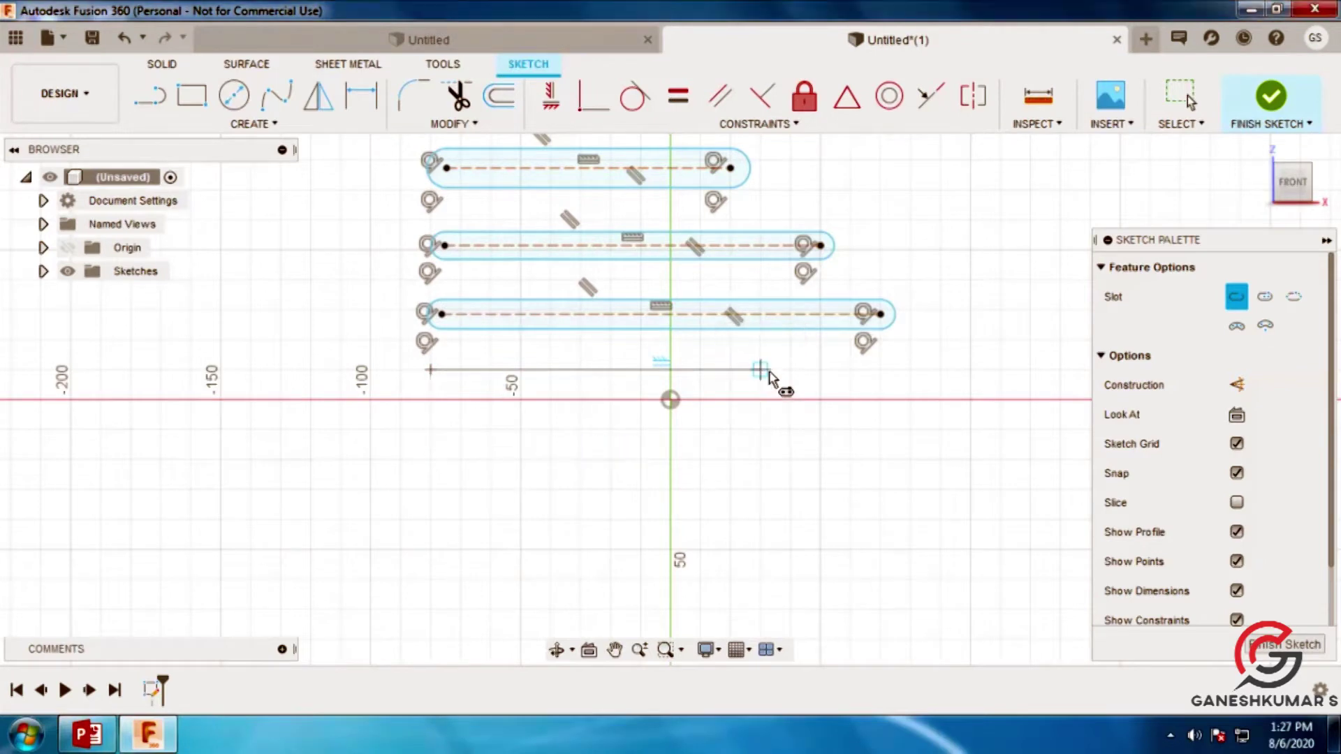
Dimension the top slot's length at 75 mm and add length dimensions to the next two slots
click(368, 103)
click(609, 151)
click(611, 133)
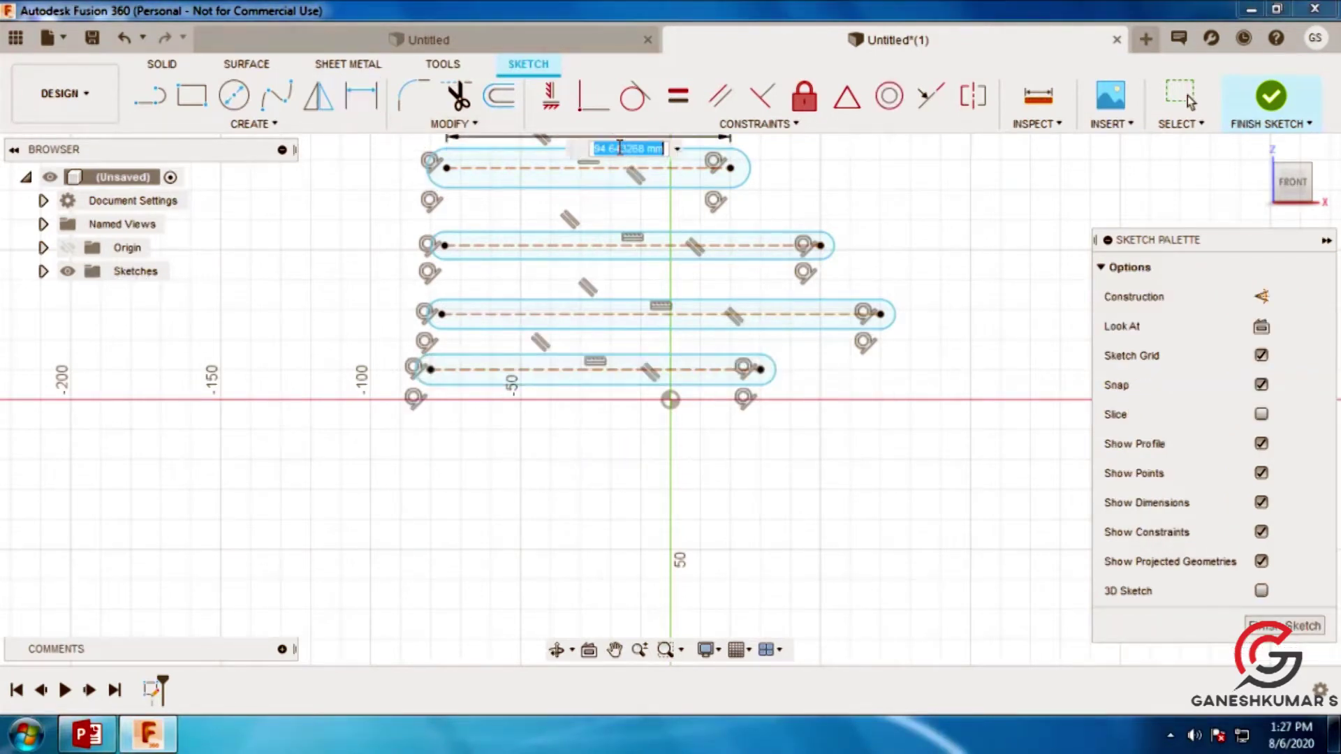
text(75)
key(Return)
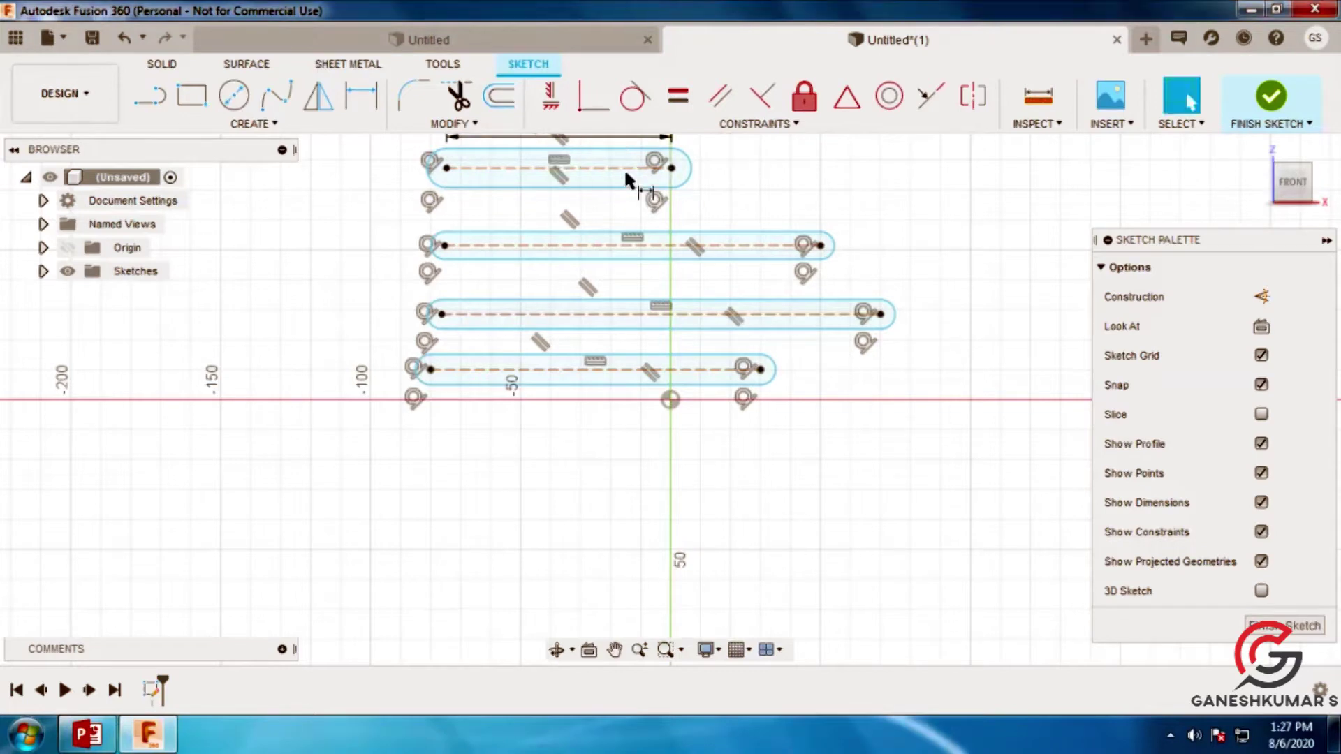
click(618, 231)
click(625, 218)
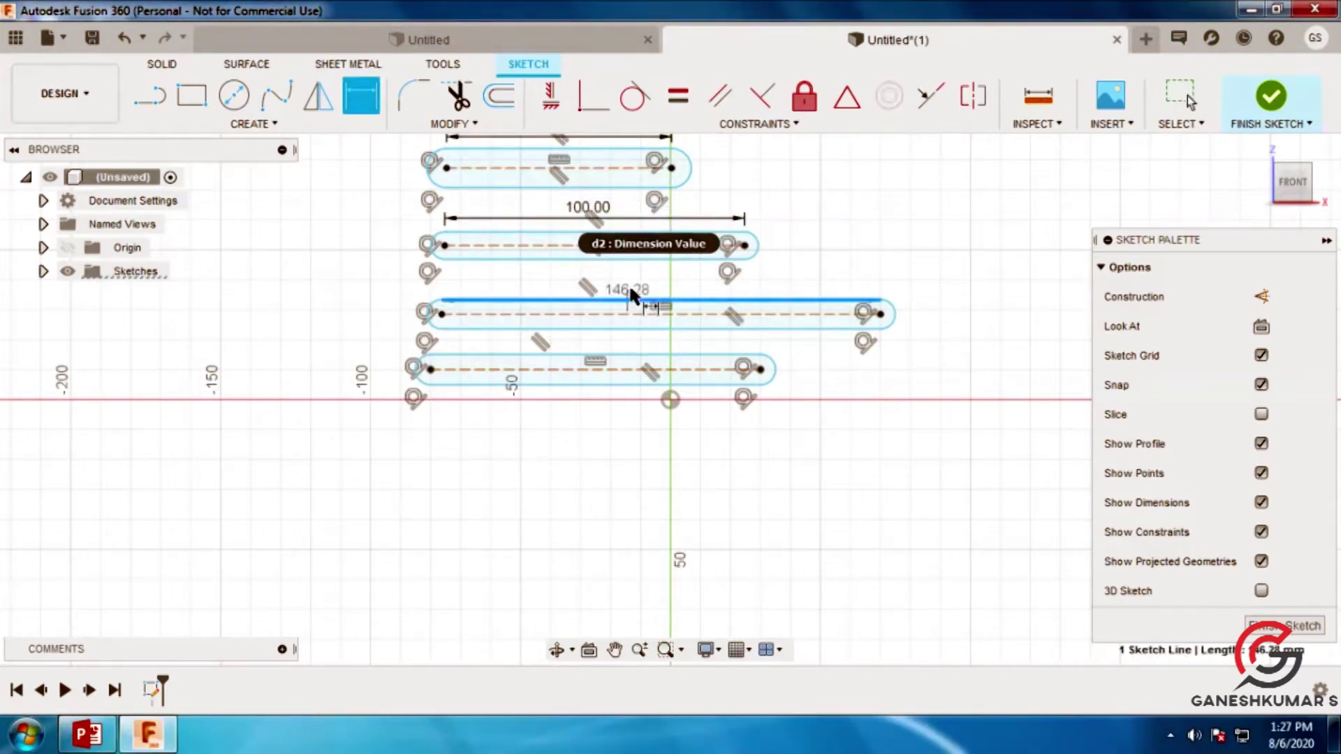
click(632, 284)
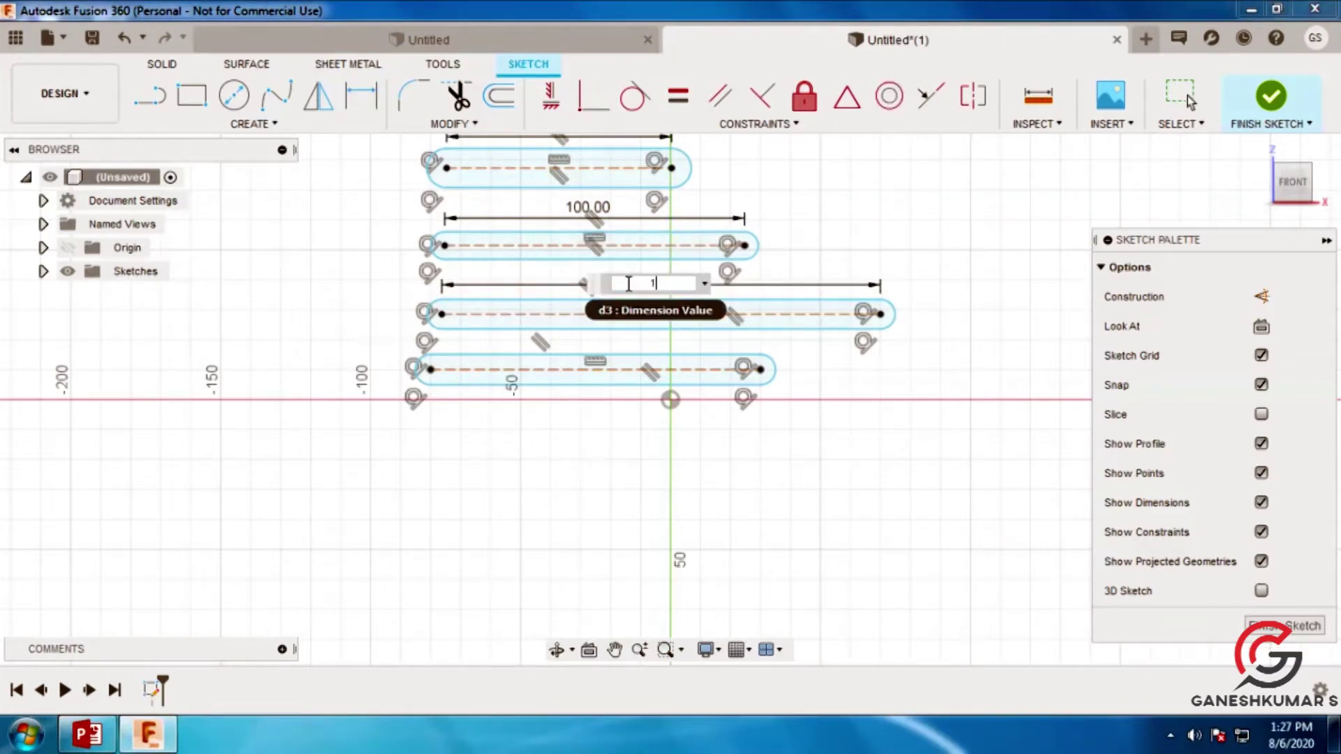
Change the second slot's length to 150 mm, dimension another slot at 150 mm, and finish the sketch
double_click(602, 208)
text(150)
key(Return)
click(627, 352)
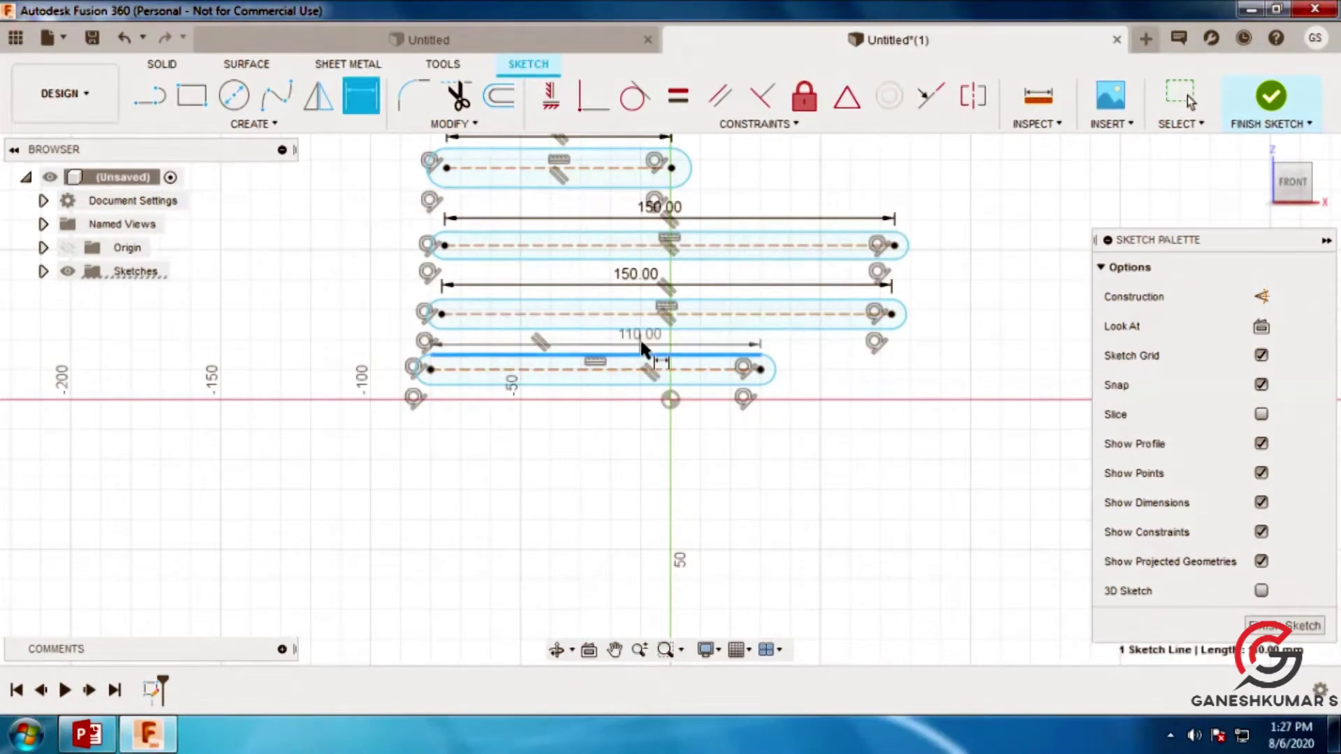
click(613, 417)
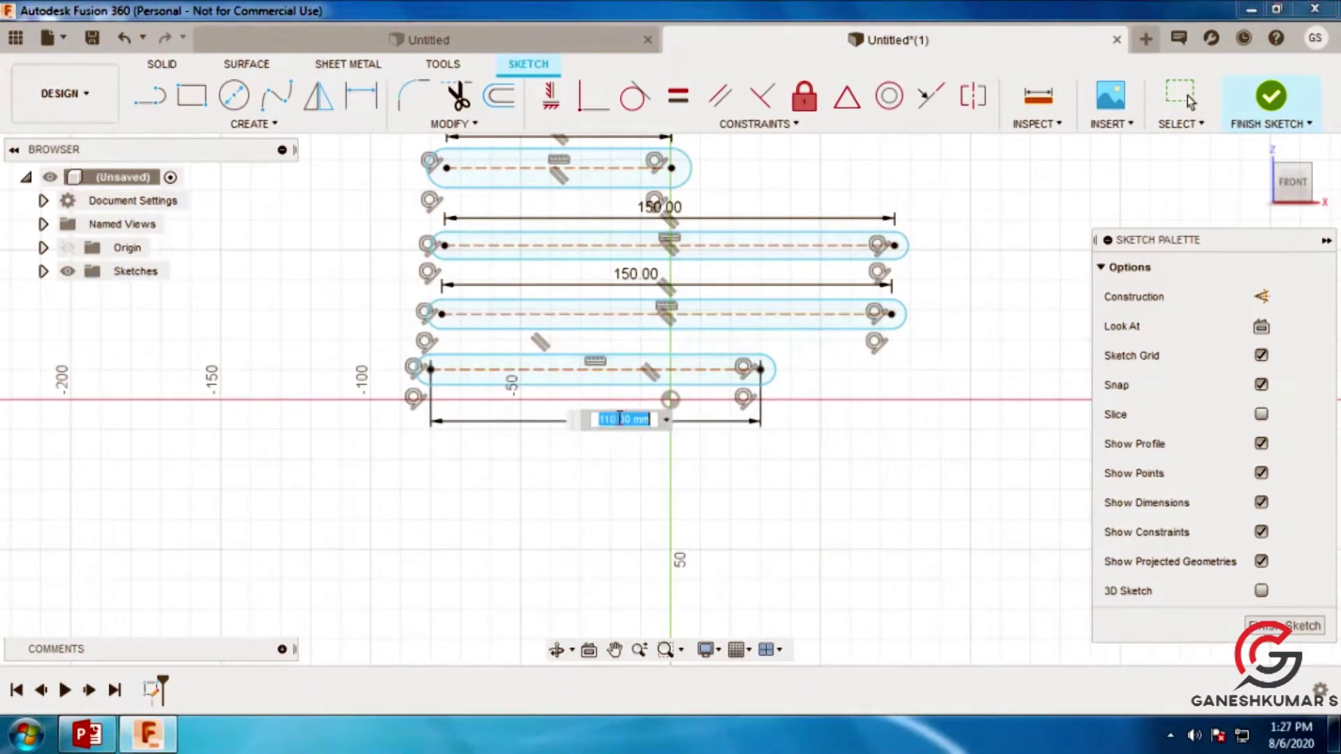
text(150)
key(Return)
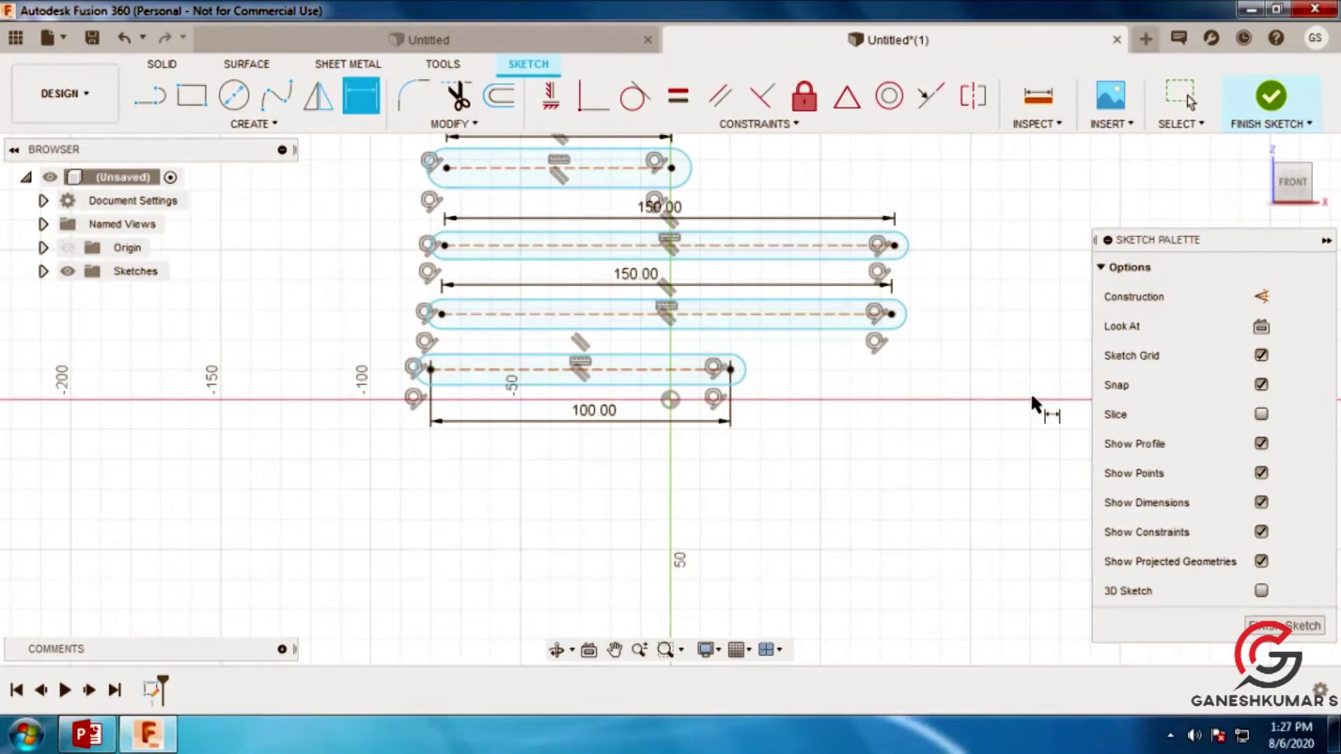
click(1284, 625)
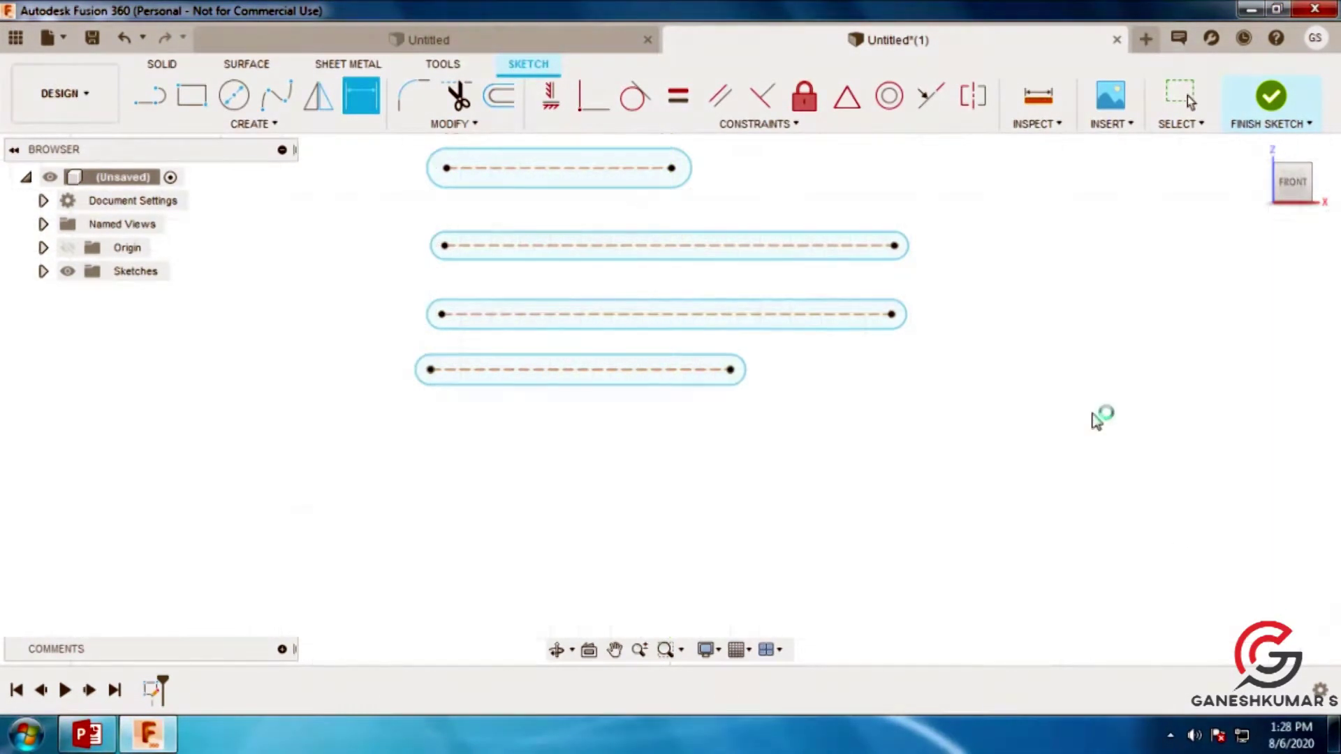
Extrude the slot profiles, selecting the top, second and third slots in a tilted view
mouse_move(954, 431)
shift+middle_down()
mouse_move(886, 377)
mouse_move(850, 432)
mouse_move(816, 429)
shift+middle_up()
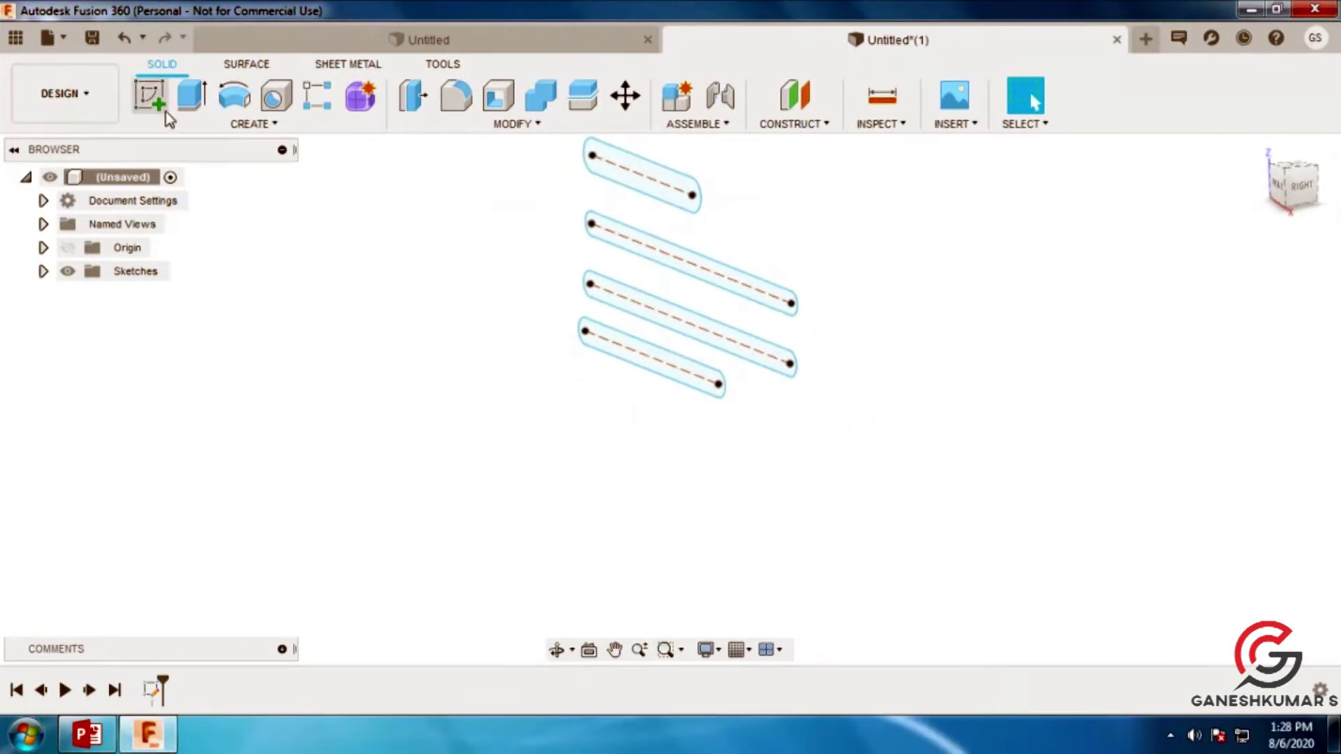
click(191, 96)
click(664, 203)
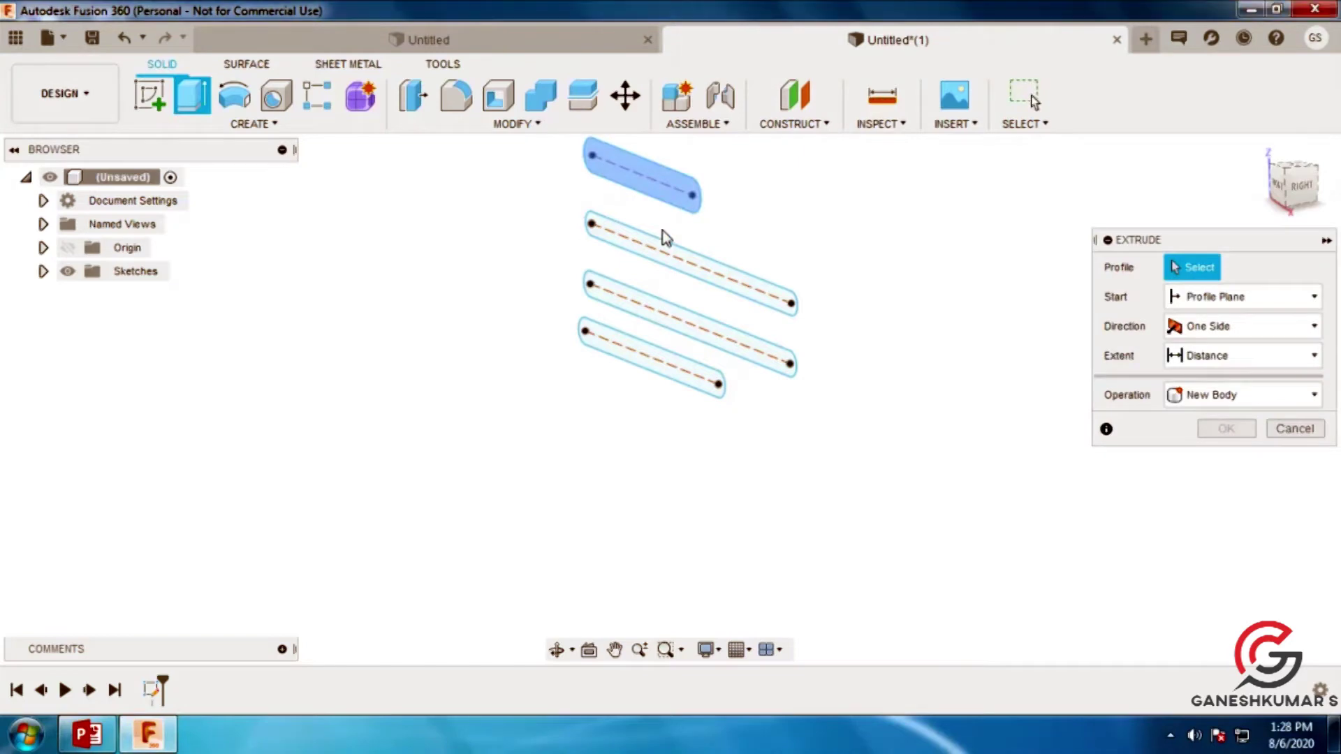
click(670, 261)
click(664, 321)
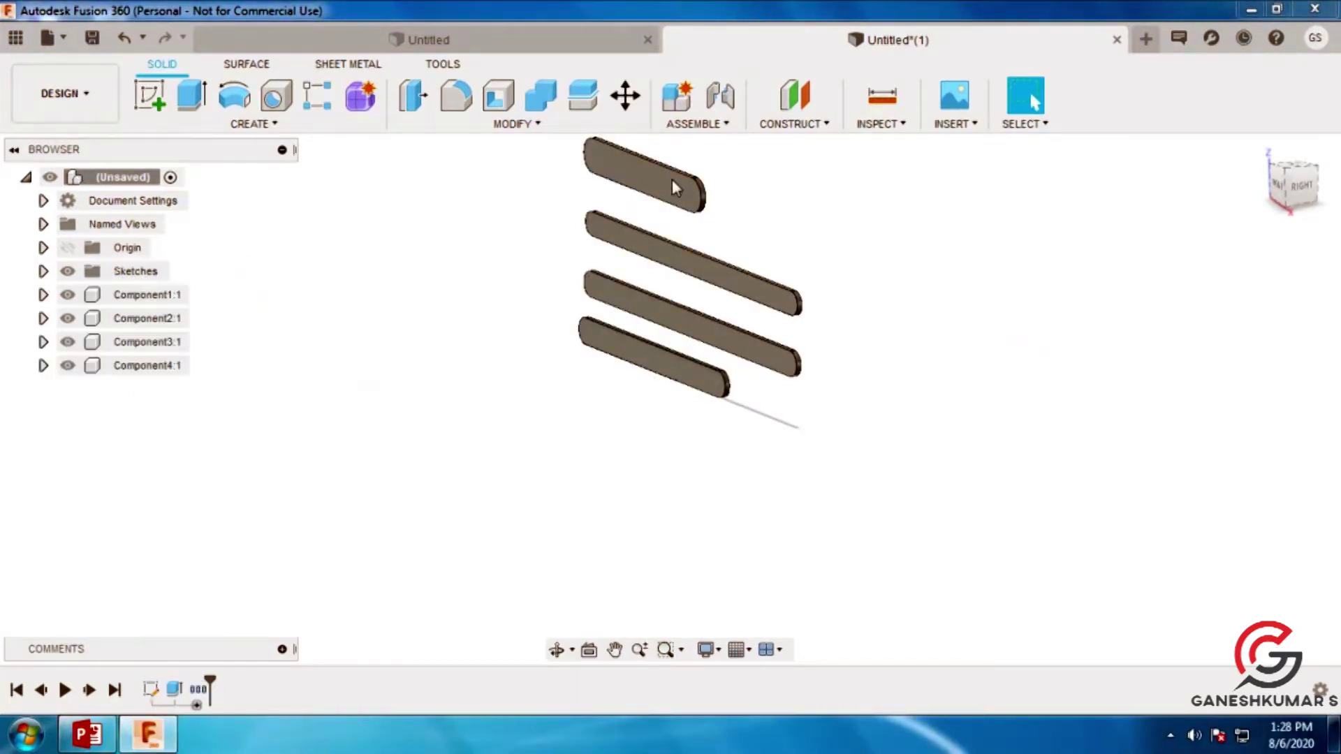
Slide the top link aside and ground Component1:1 from the Browser
drag(614, 188, 638, 193)
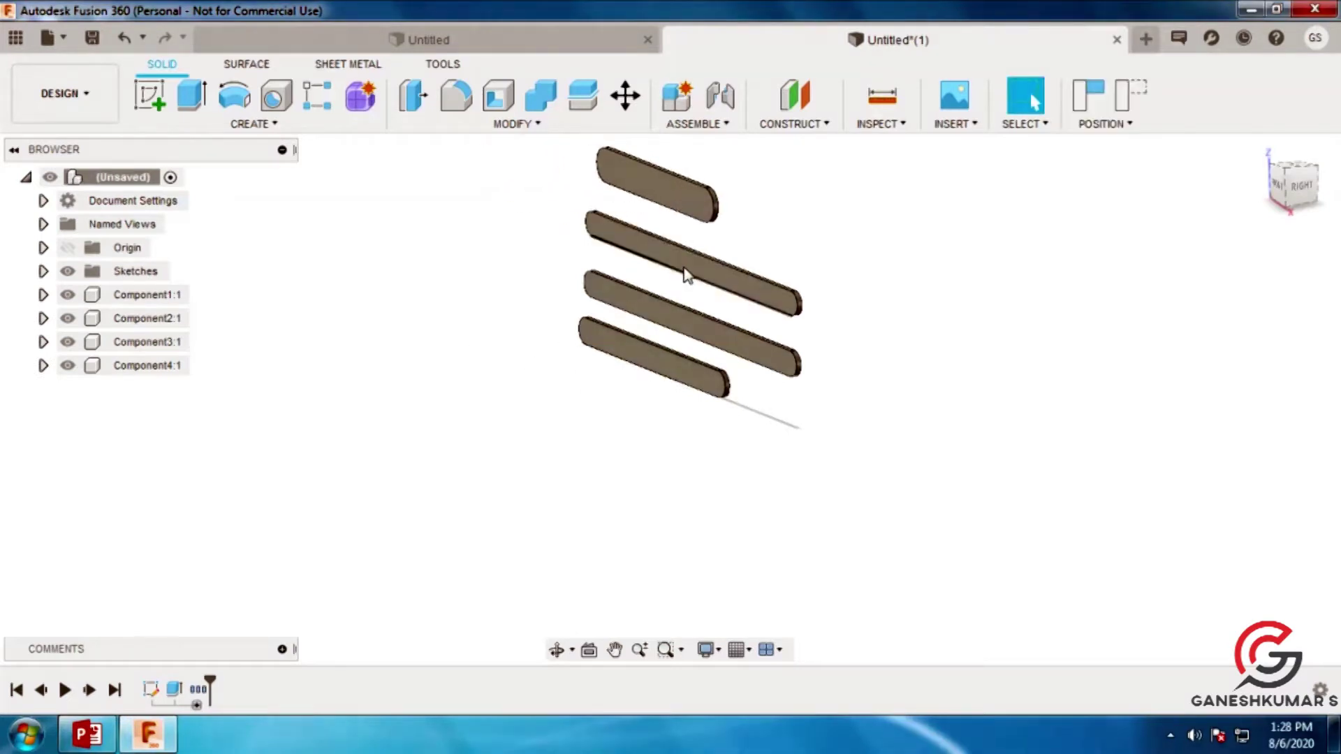
click(166, 320)
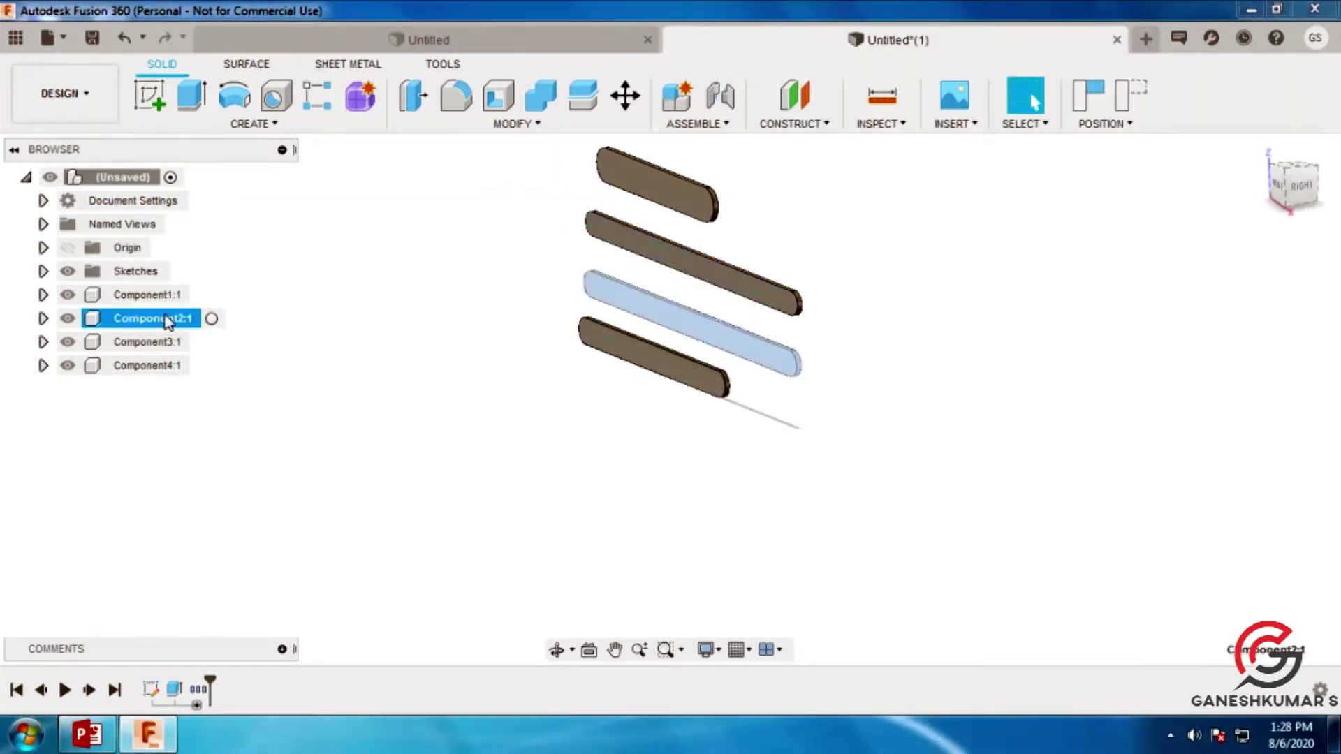
click(164, 296)
right_click(167, 304)
click(233, 36)
Shift the third link slightly right and reorient the view to face the links
click(804, 258)
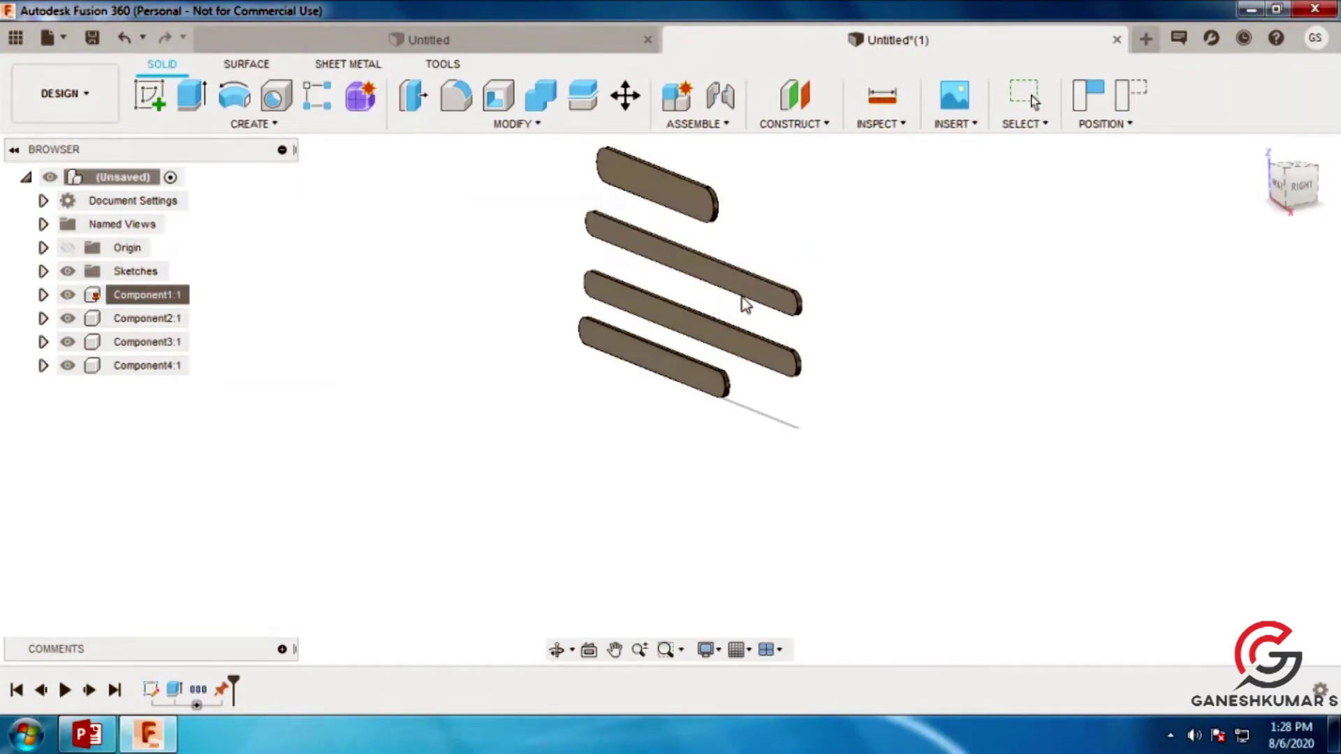
drag(784, 329, 736, 344)
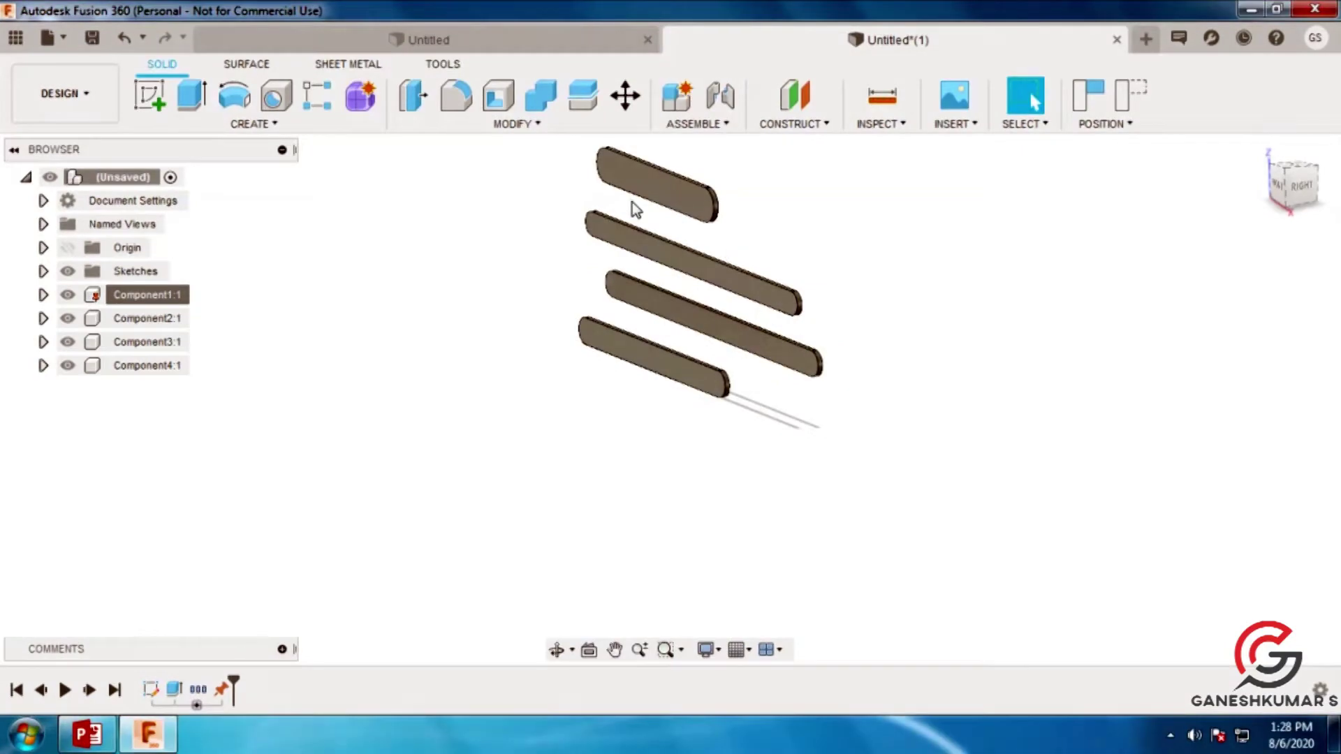
shift+middle_drag(643, 206, 691, 189)
scroll(565, 196, up, 2)
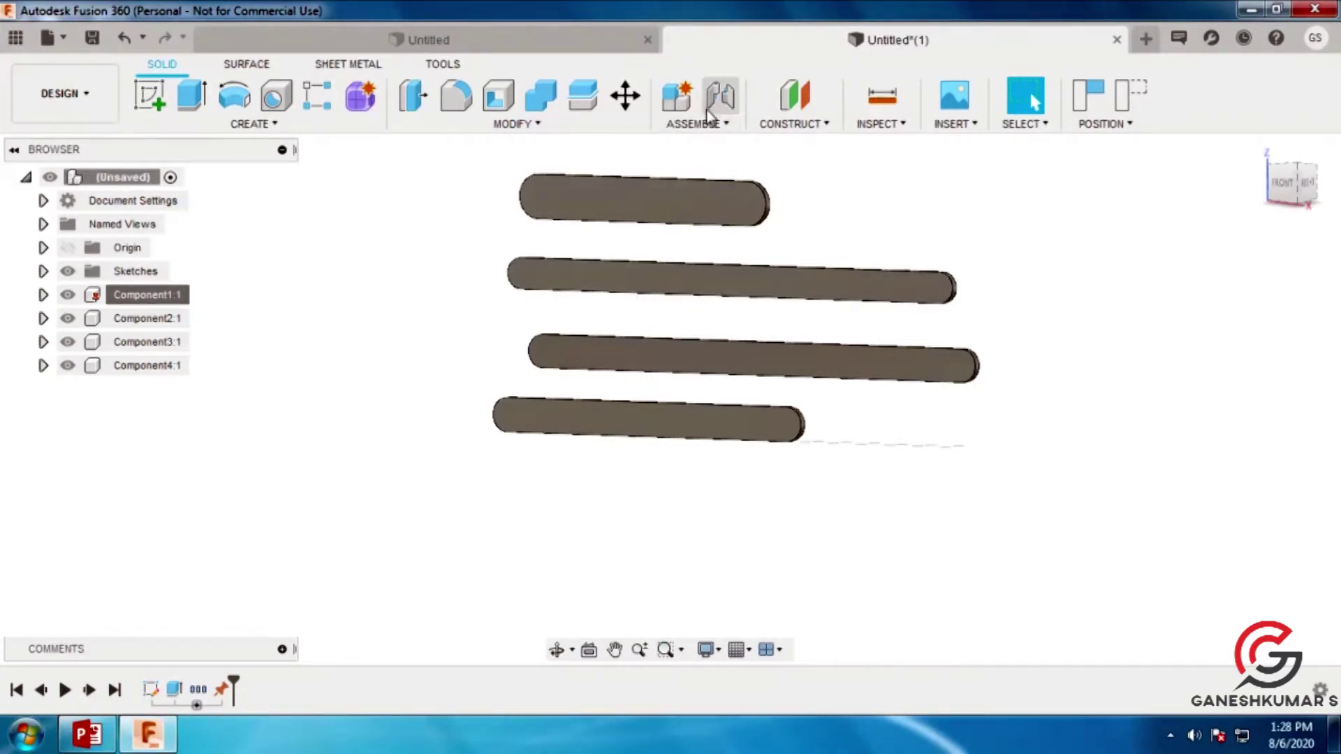
Pin the top link's end to the neighbouring link's end with a revolute joint, keeping current positions
click(723, 95)
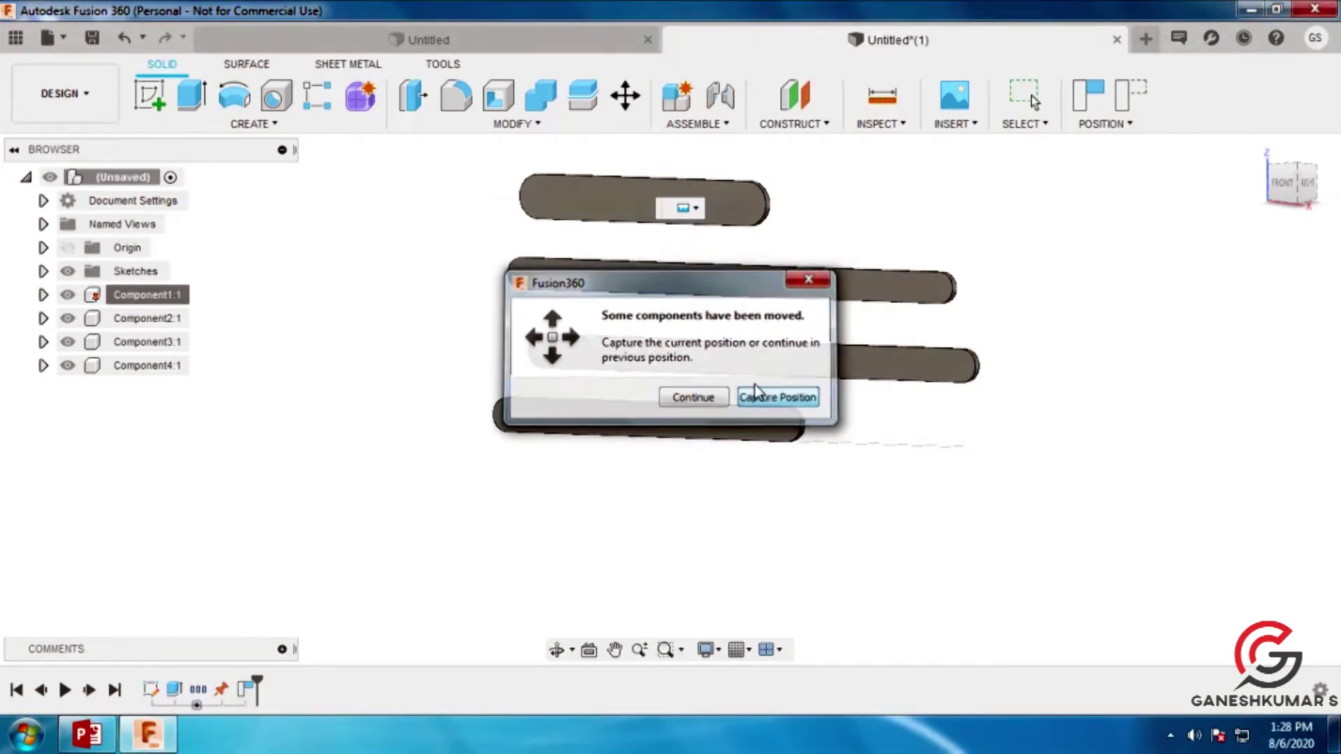
click(774, 398)
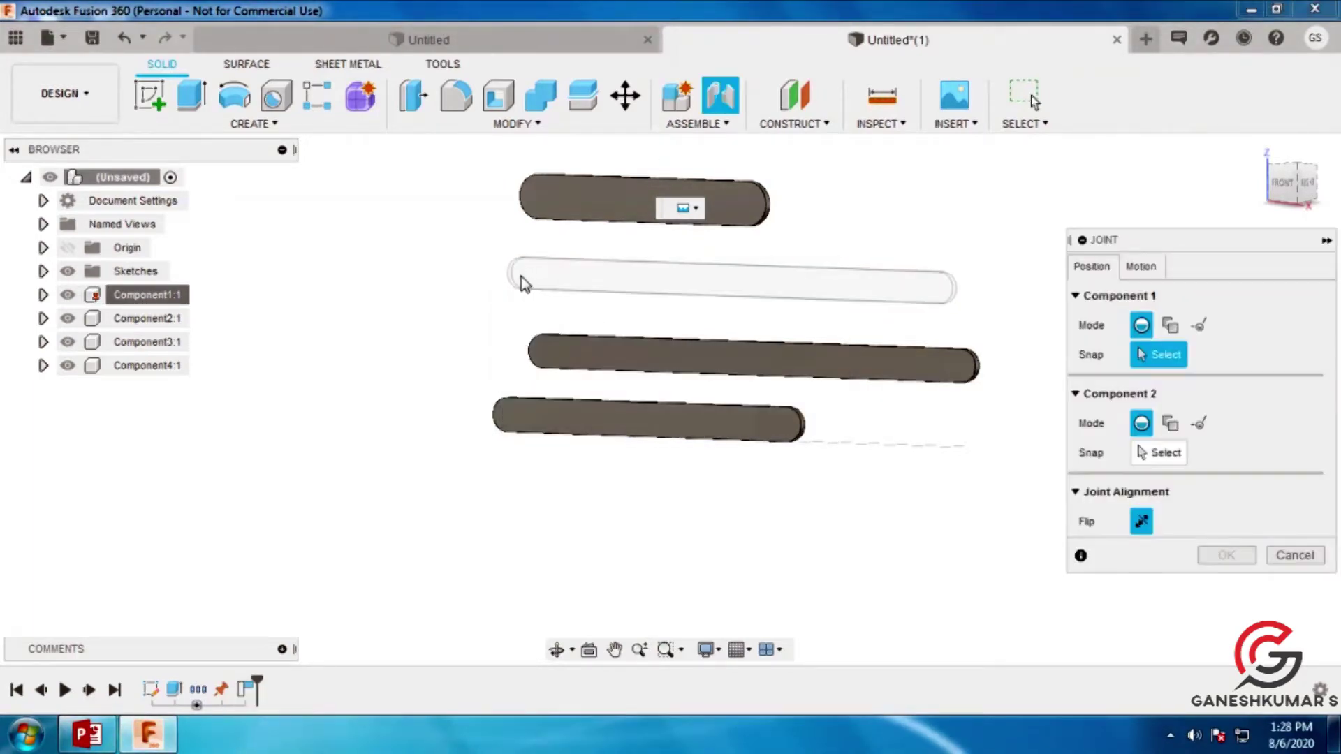
shift+middle_drag(554, 279, 567, 220)
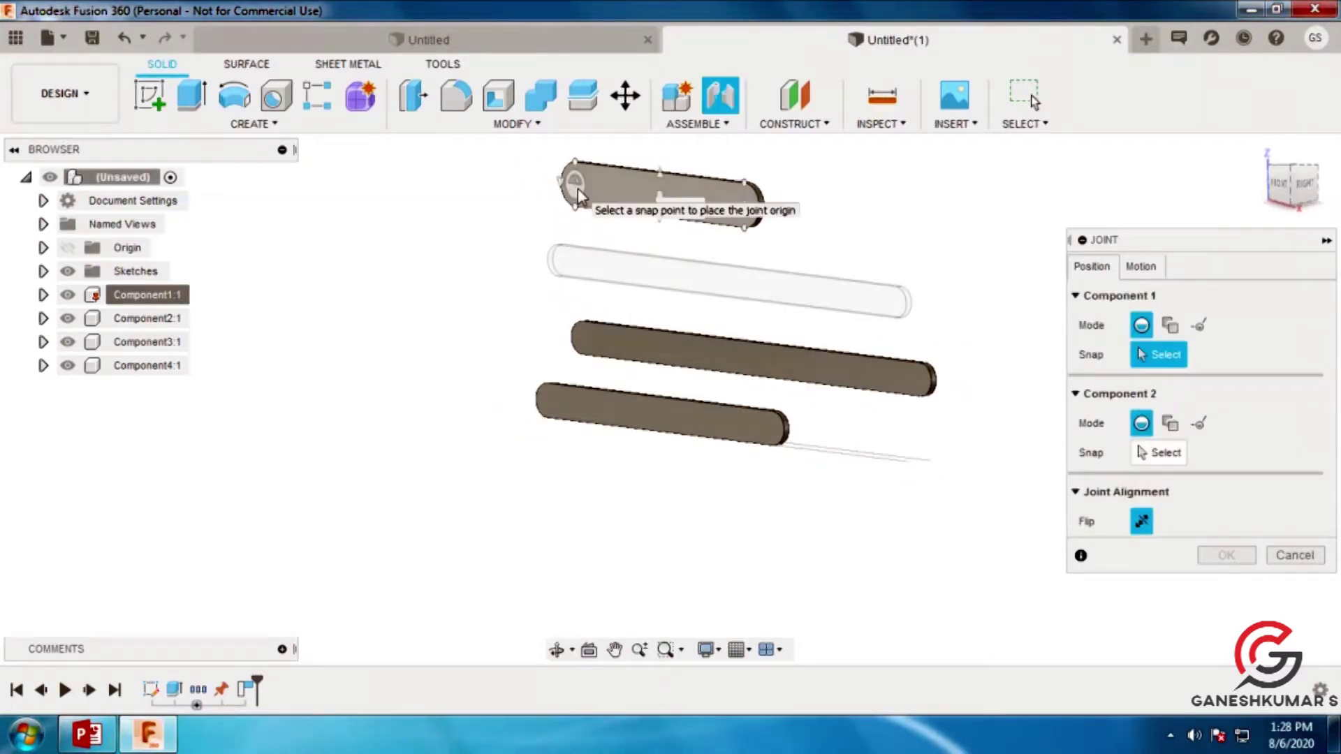
click(579, 195)
click(562, 269)
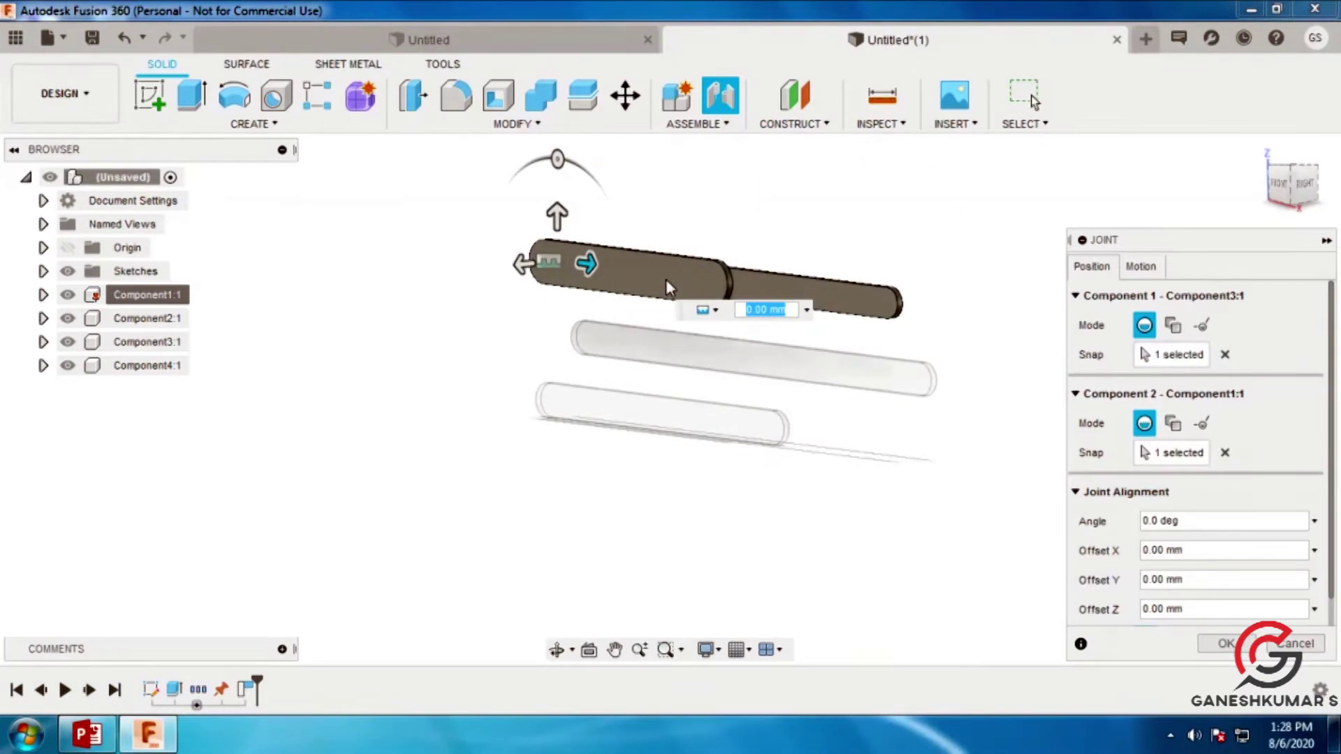
click(1141, 268)
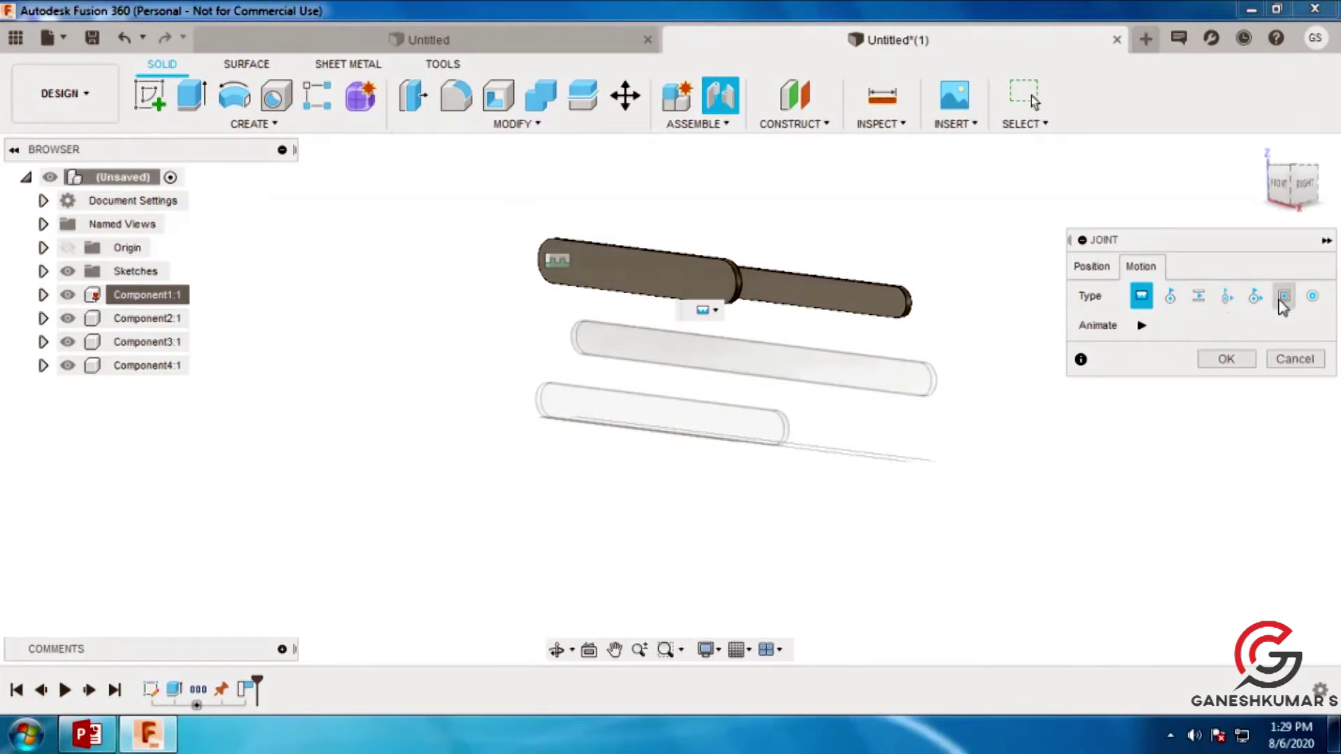
click(1170, 297)
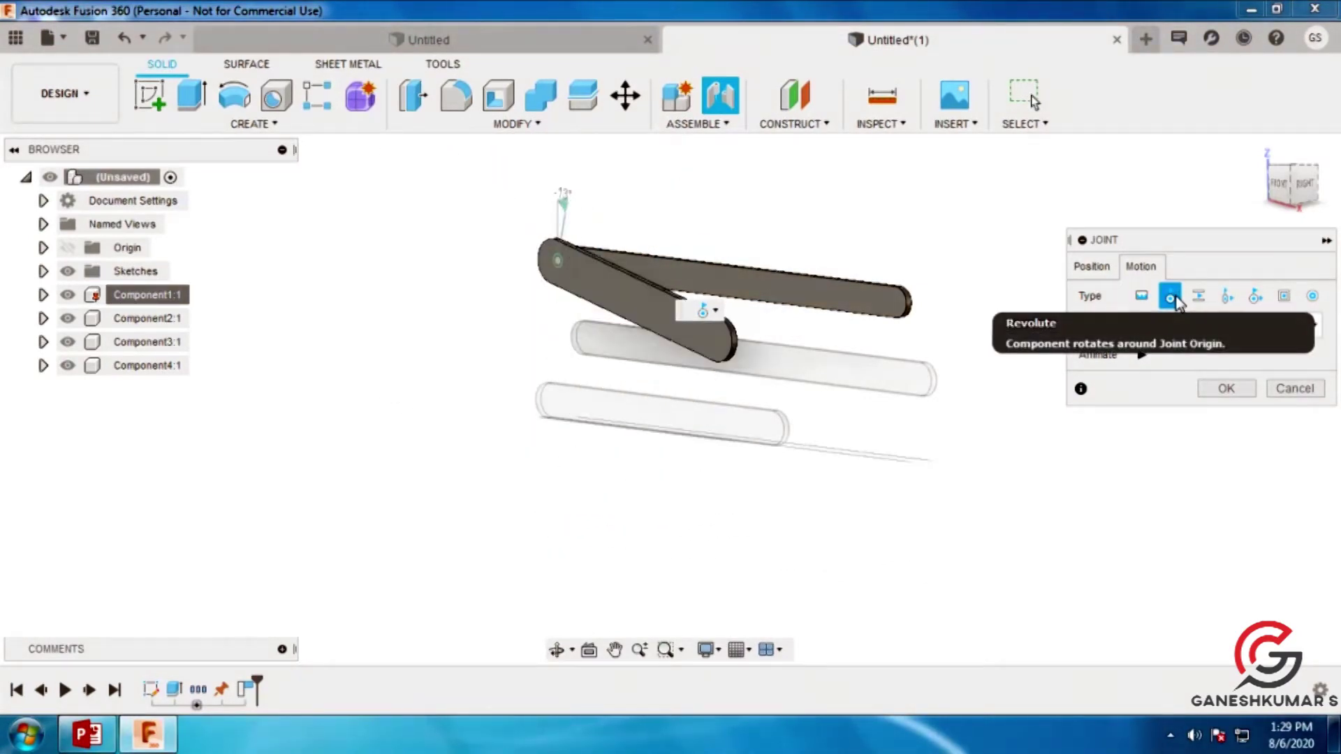
click(1144, 359)
click(1227, 390)
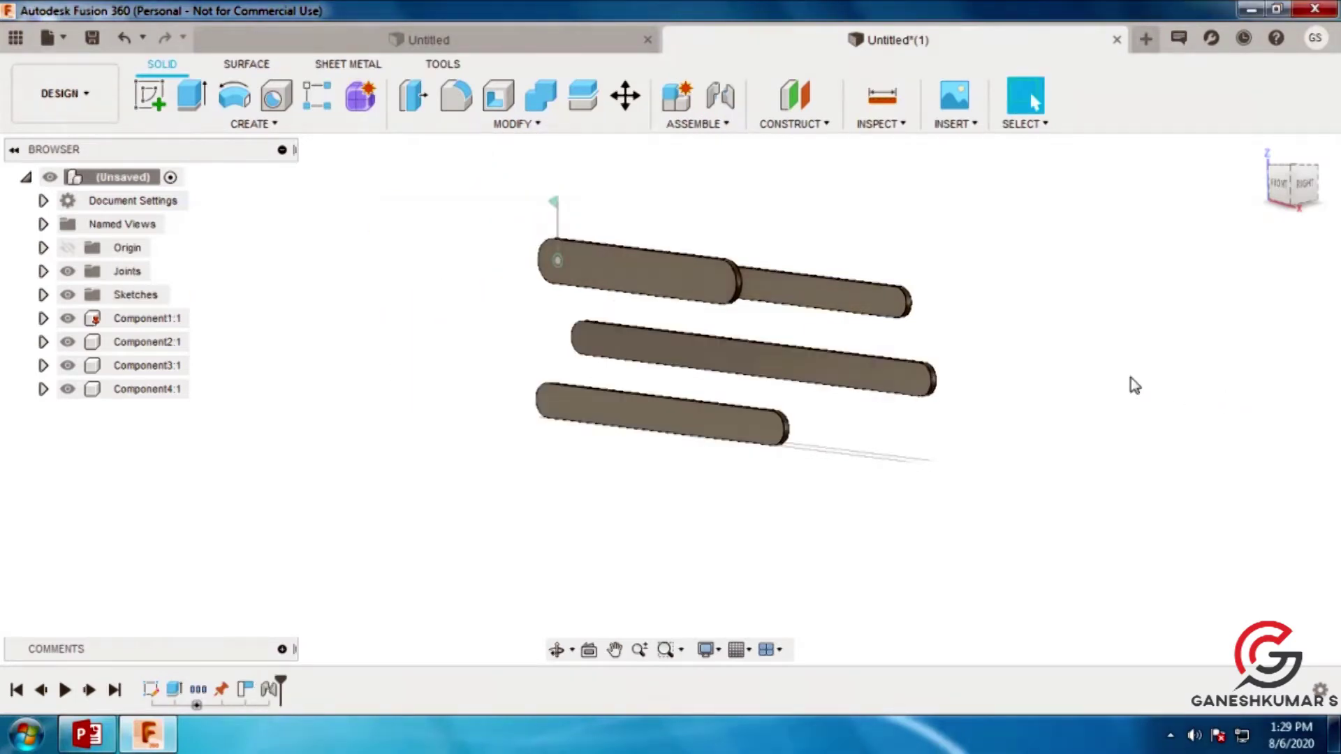
Swing the top link upward about 21° on its revolute pivot and capture that position
drag(717, 295, 726, 190)
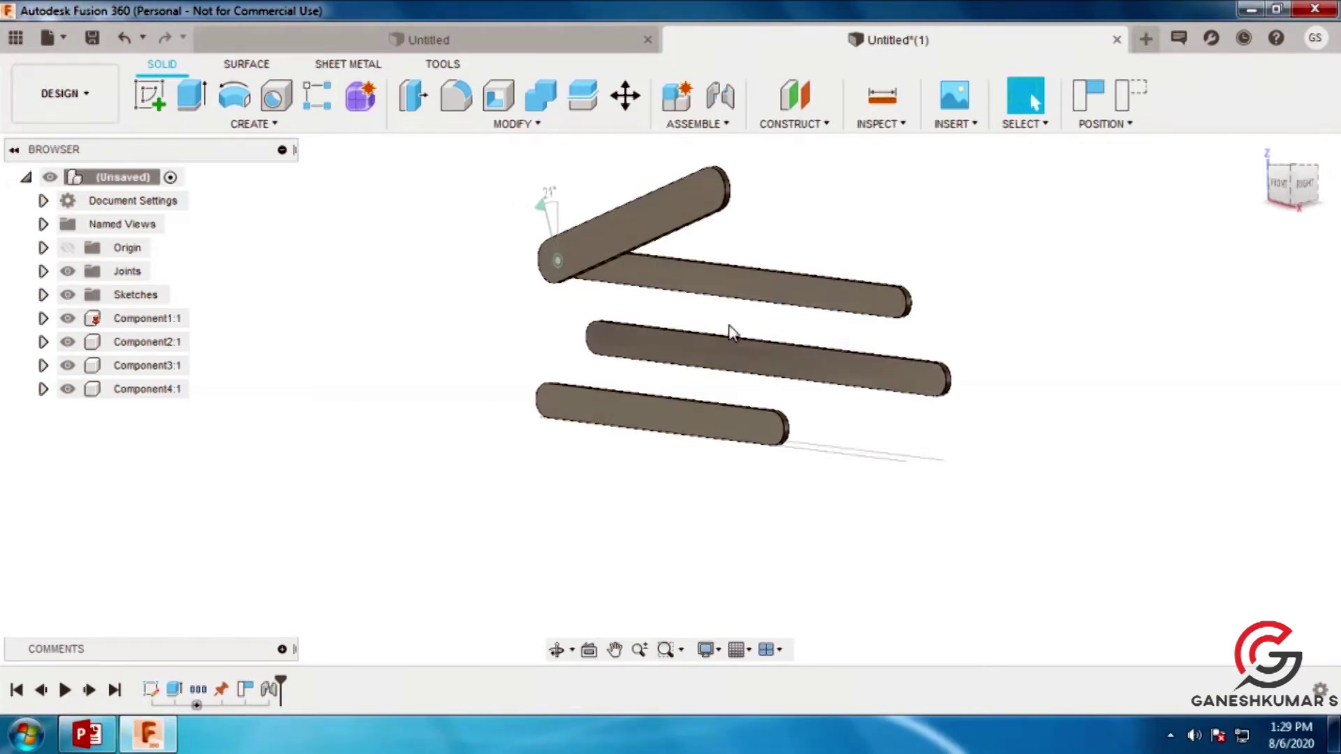
click(720, 95)
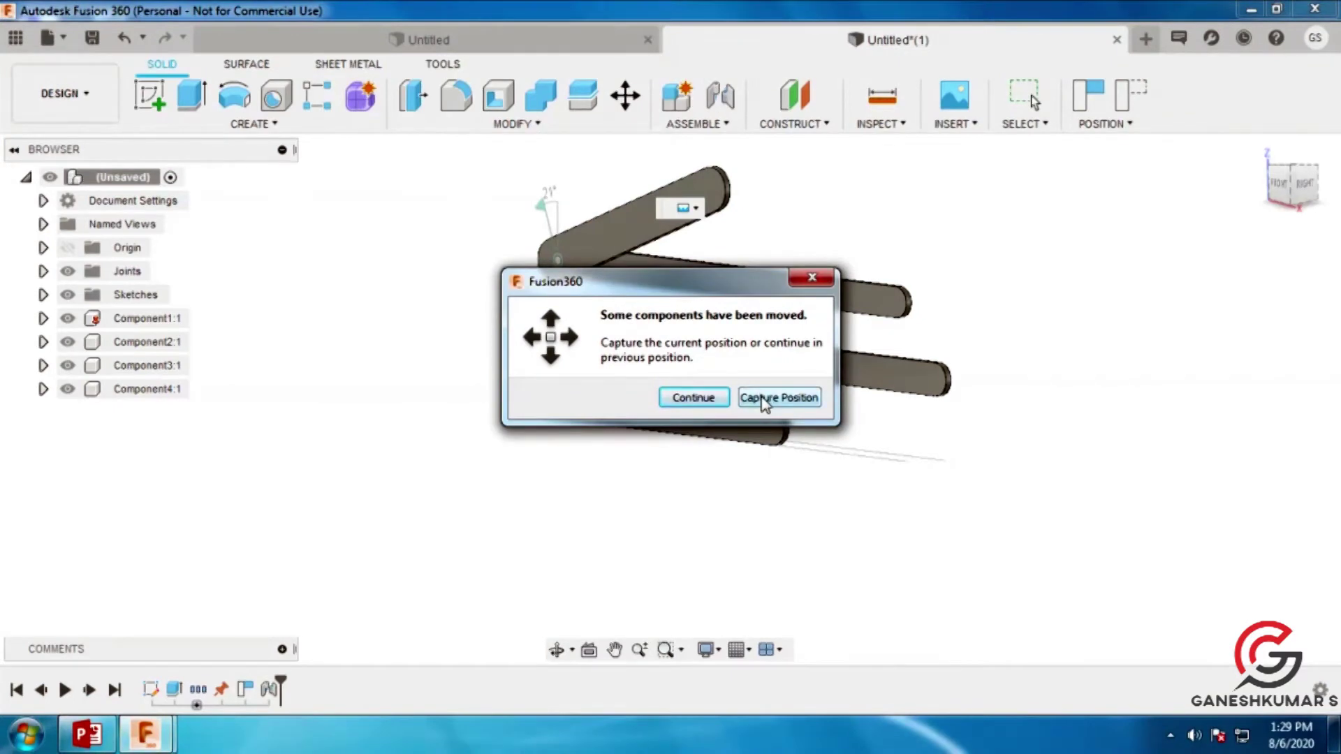
click(764, 400)
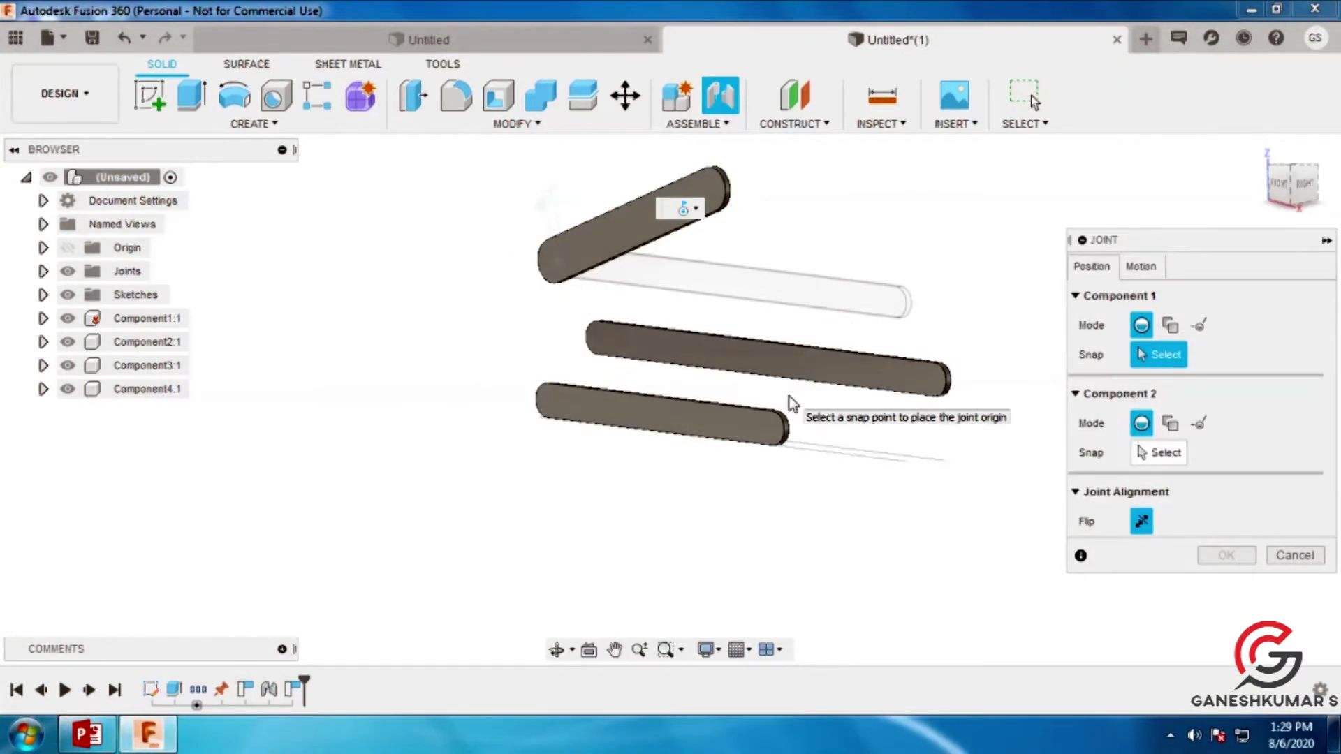
Pick the middle link's end and the raised link's end for a joint, then abandon it
click(595, 342)
shift+middle_drag(703, 344, 653, 239)
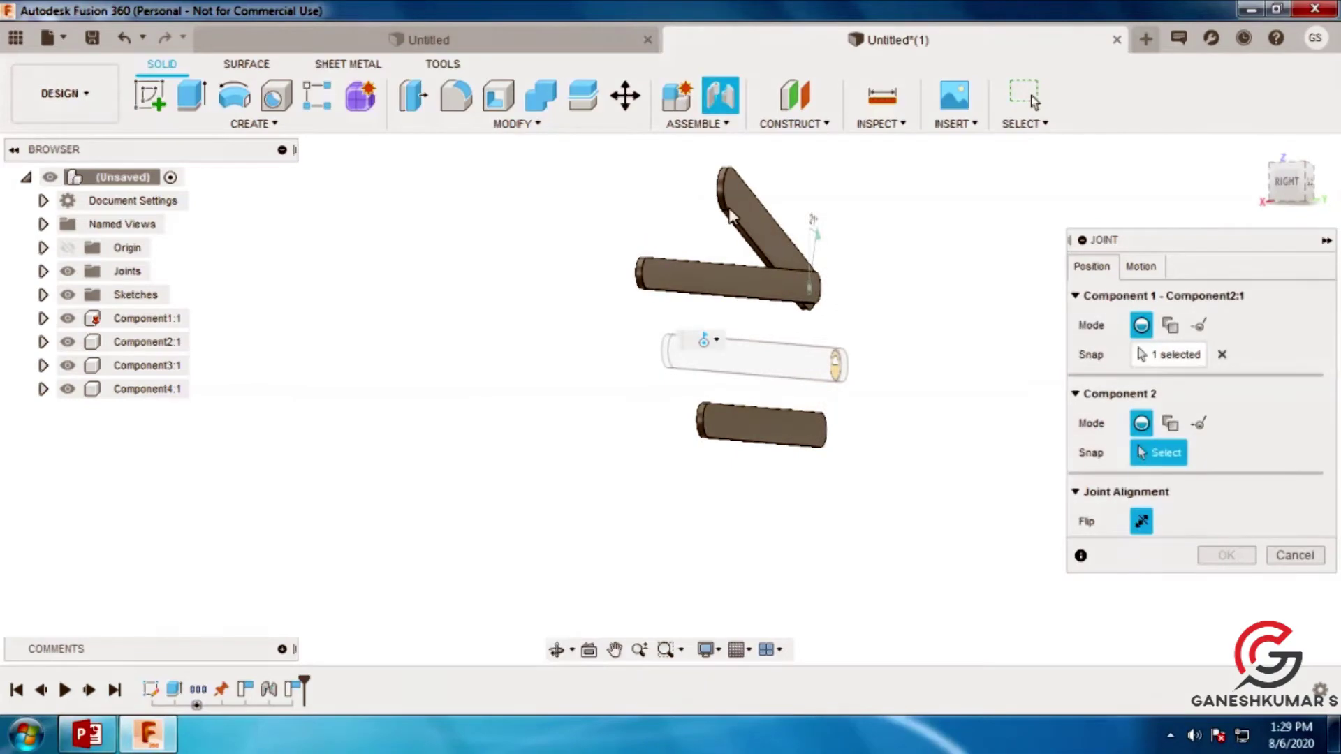
click(734, 193)
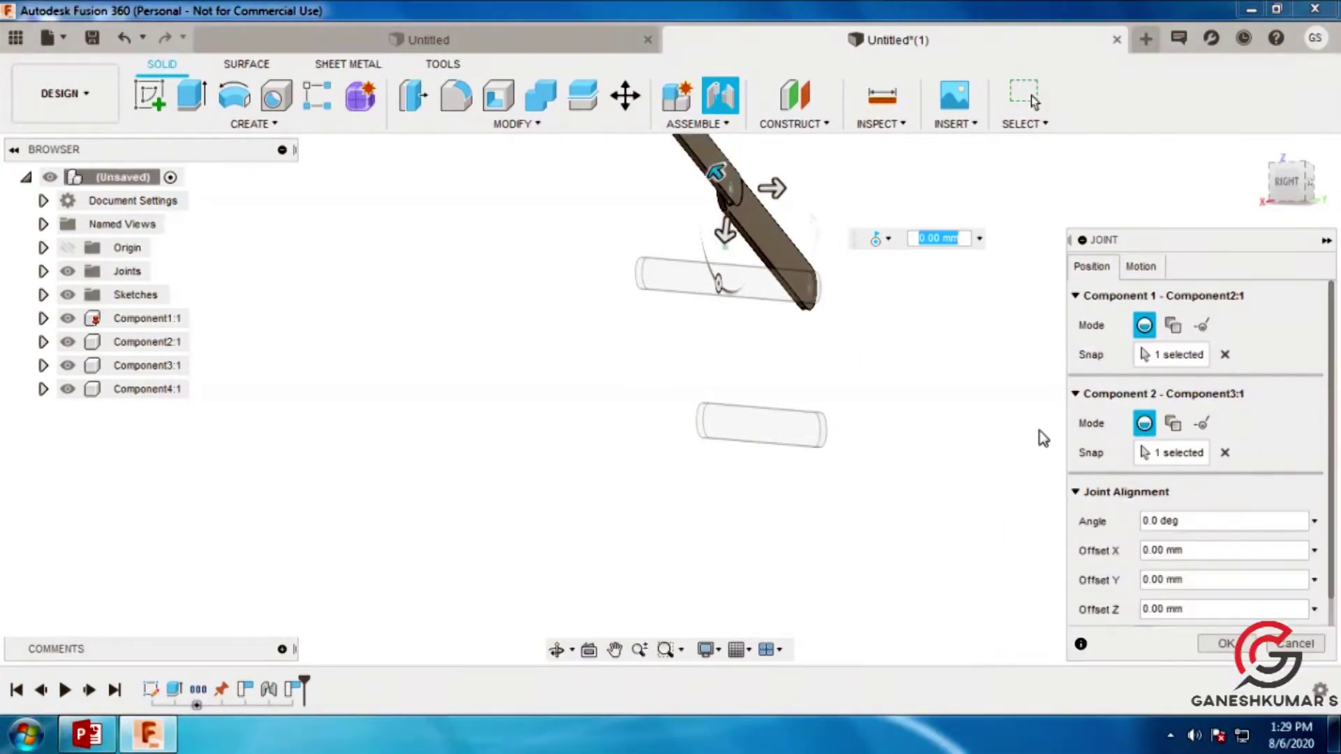
shift+middle_drag(803, 328, 502, 365)
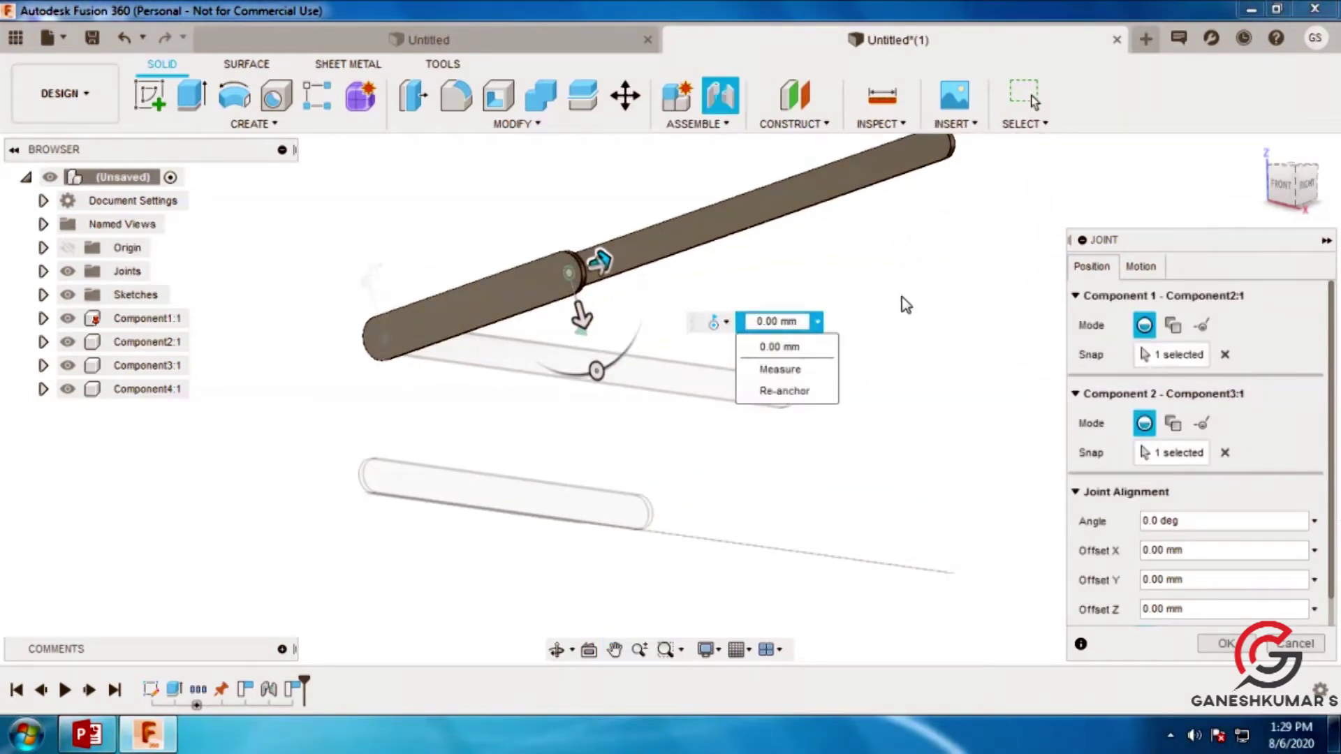
key(Return)
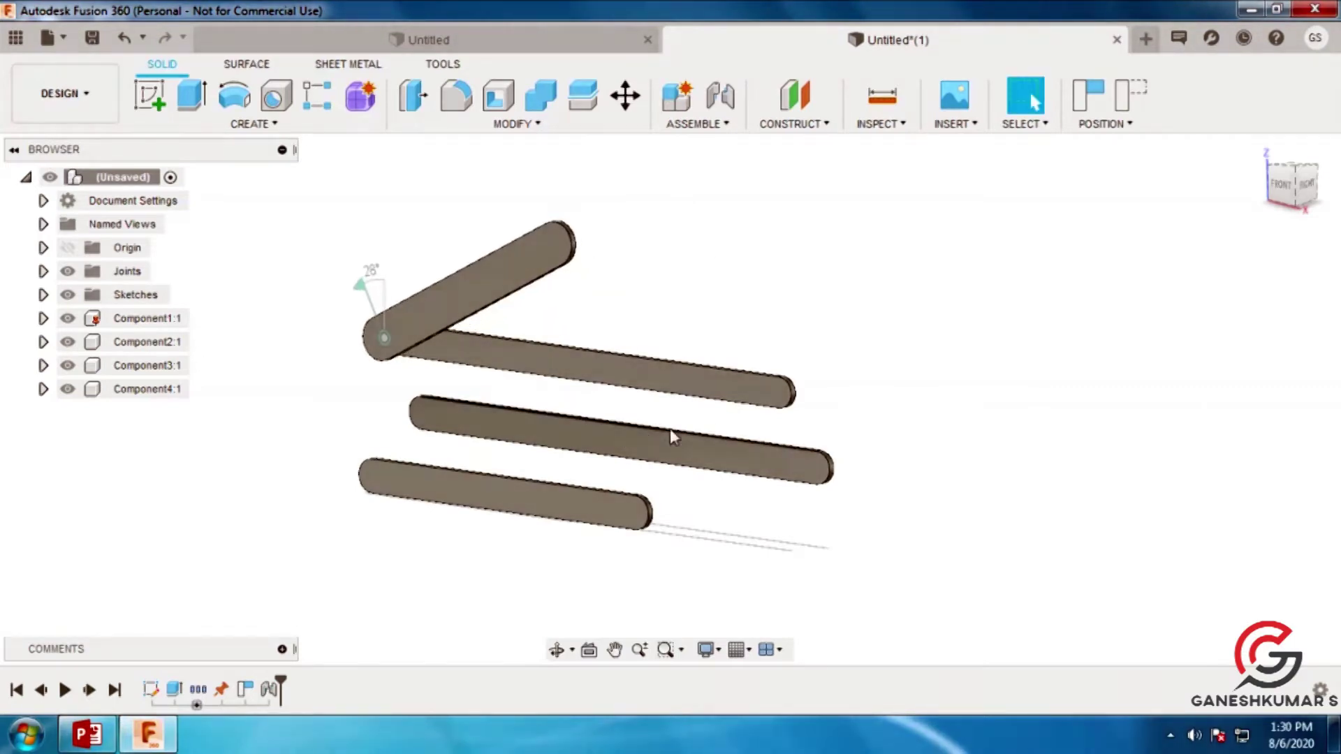
Pin Component3:1's left end to the raised Component2:1's end with a second revolute joint
click(728, 108)
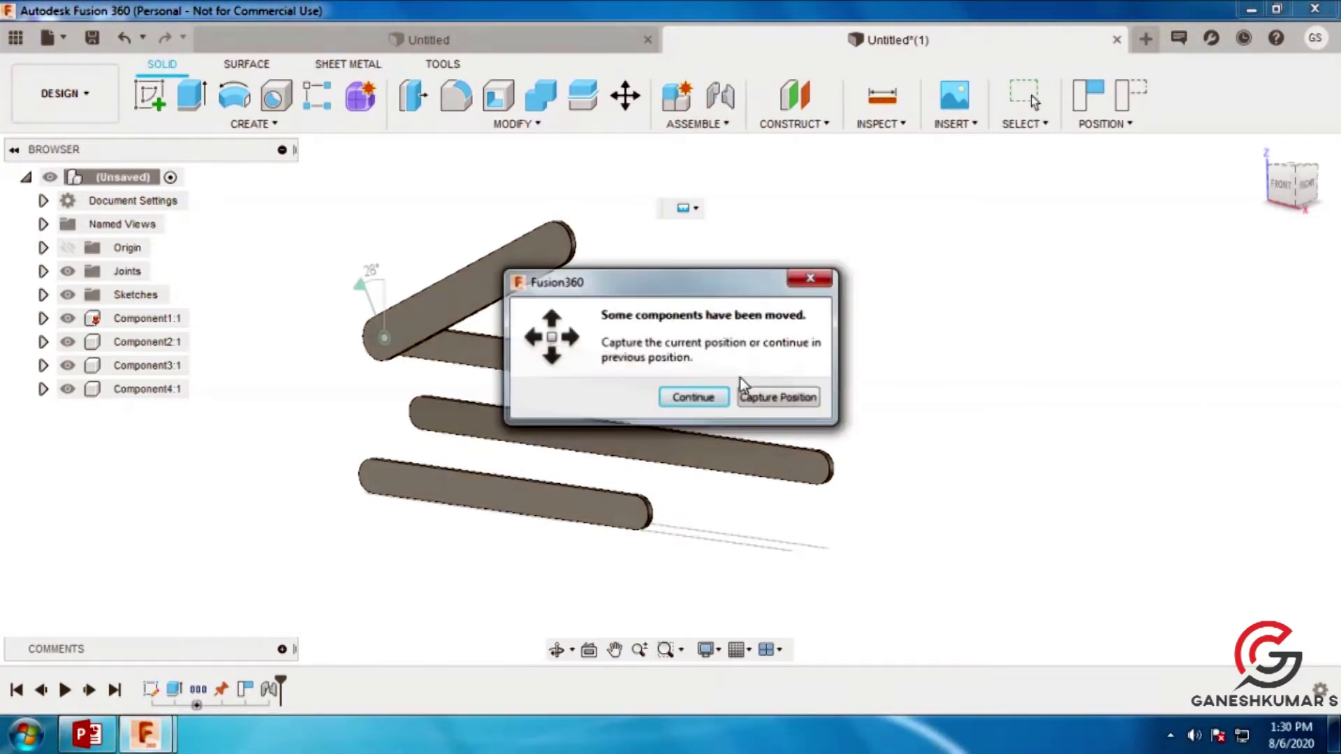
click(775, 397)
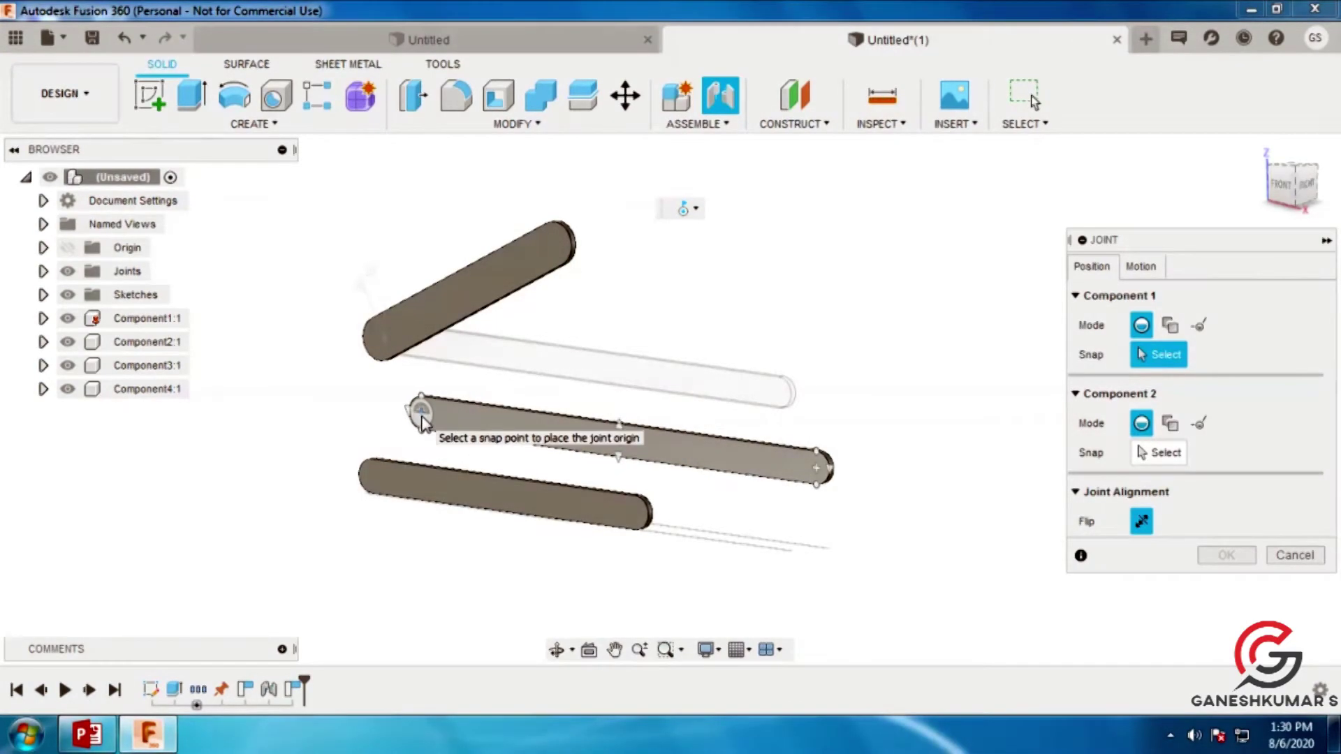
click(420, 412)
shift+middle_drag(682, 291, 544, 291)
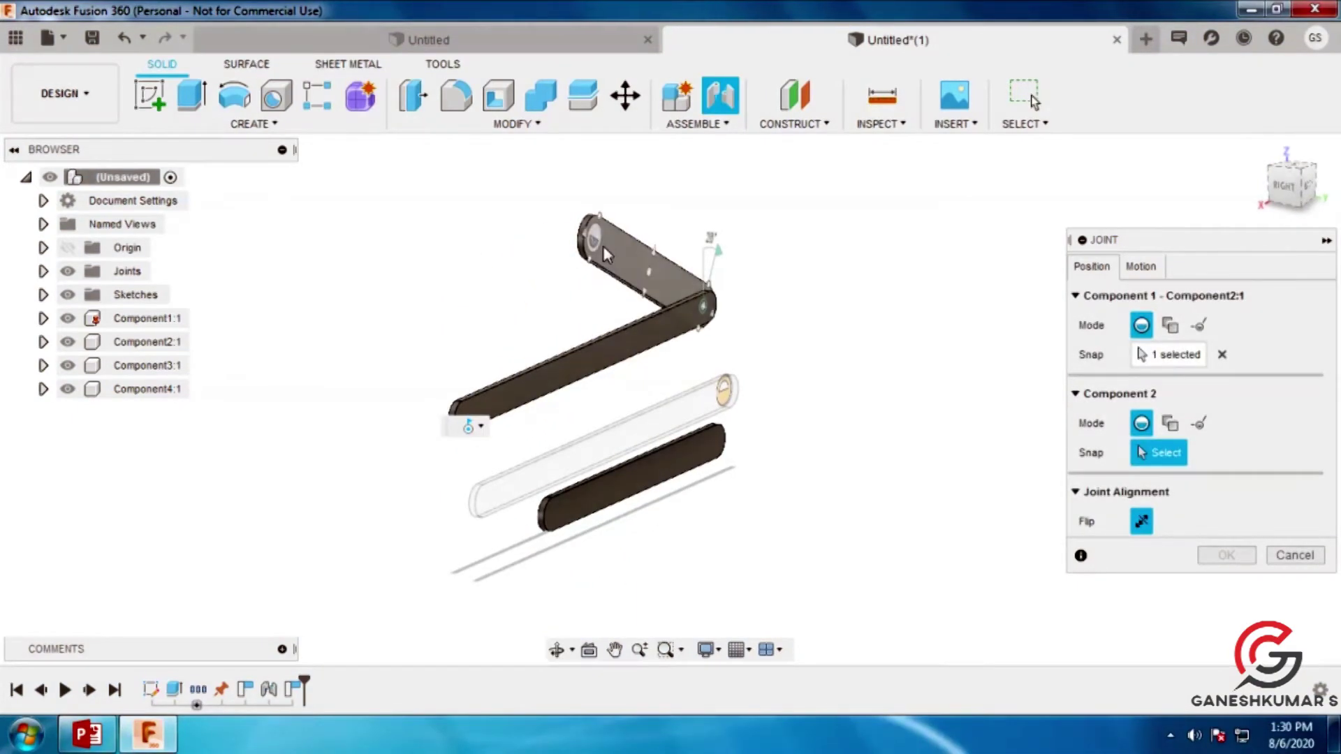
click(595, 240)
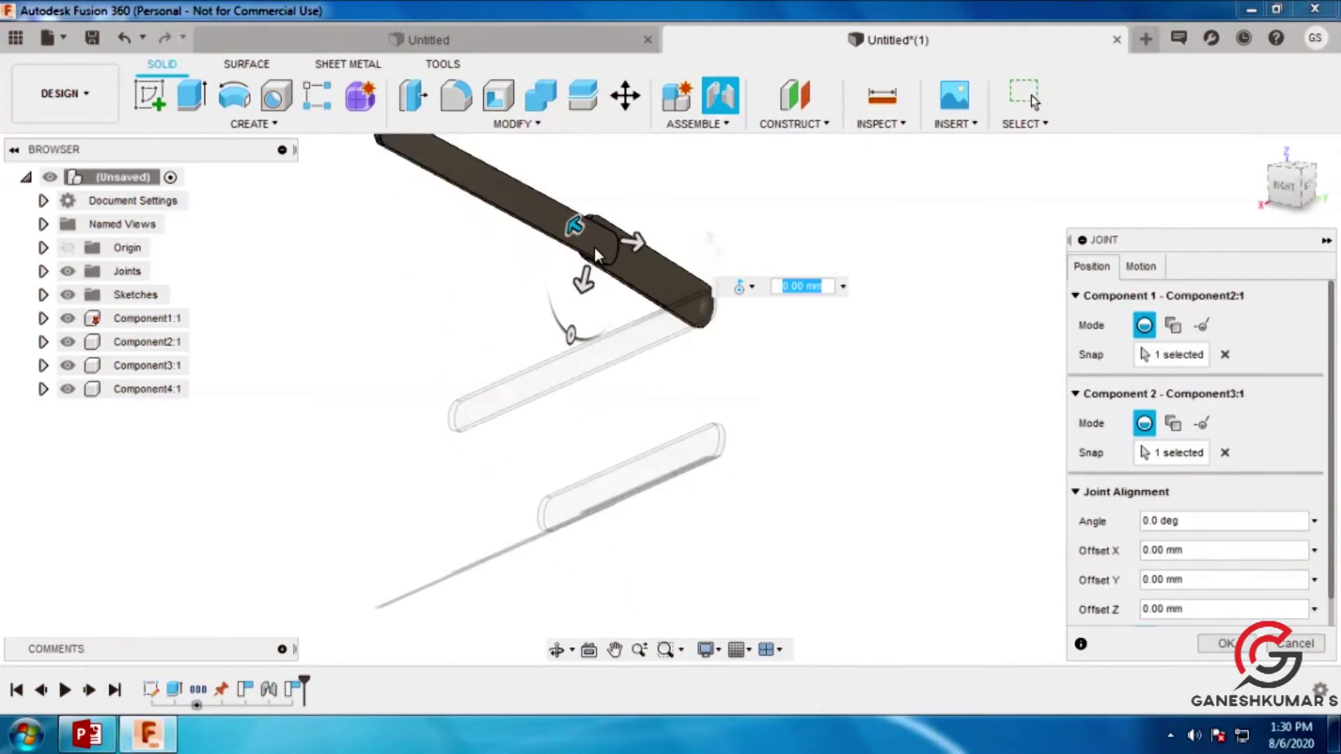
click(1147, 268)
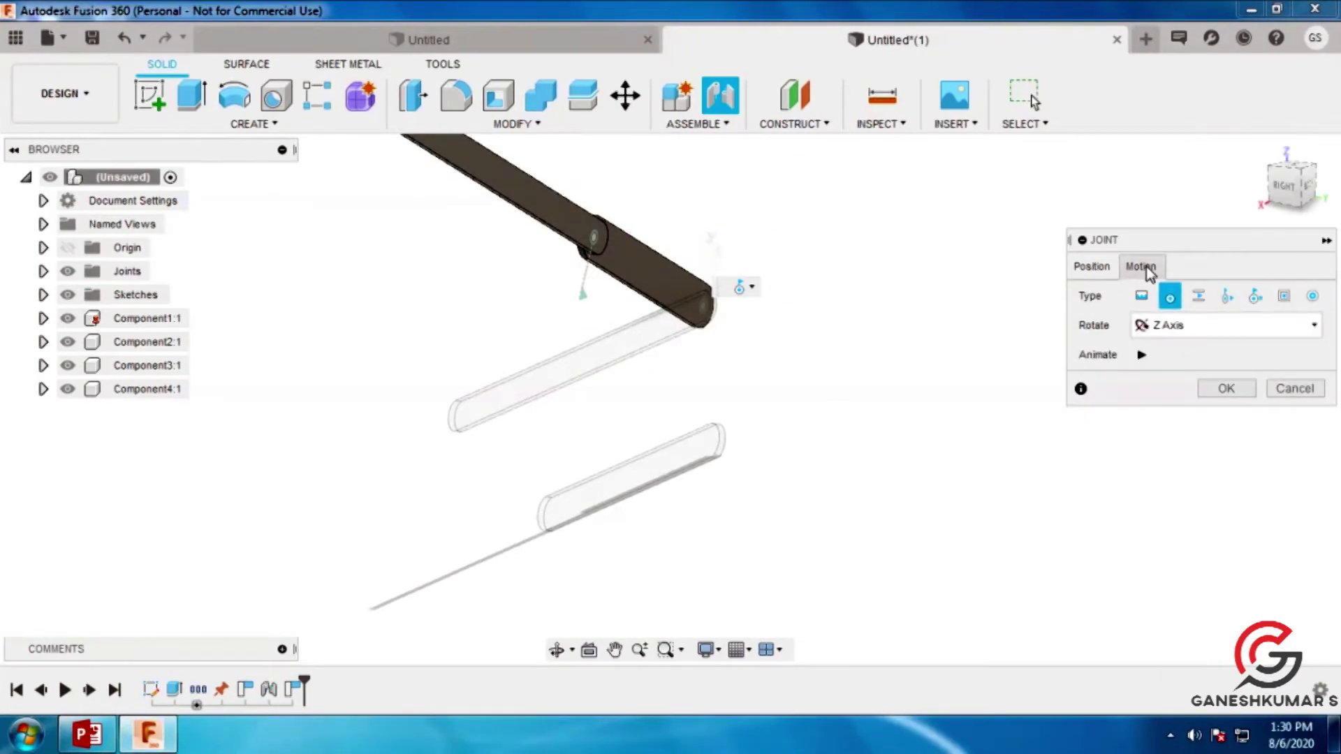
click(1215, 389)
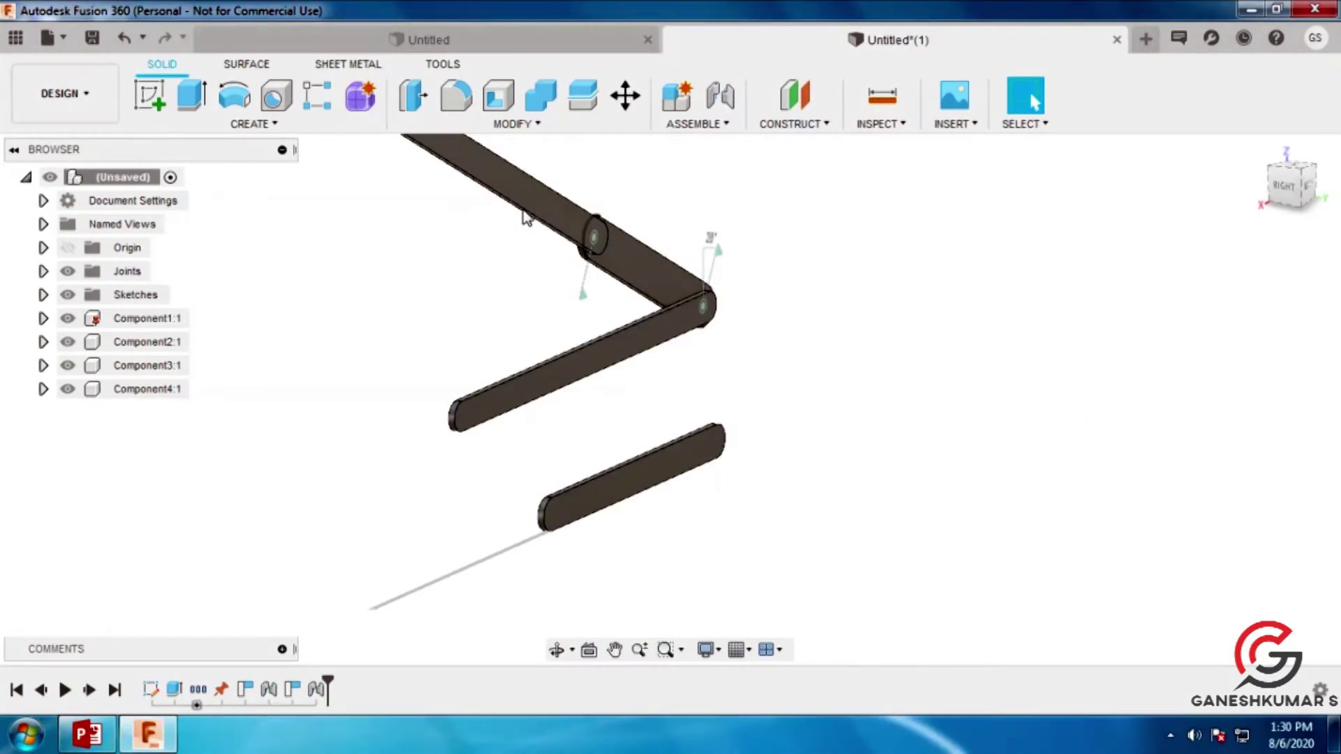
Drag the jointed links so the chain swings into a Z-shaped pose with a steep top link
drag(579, 200, 689, 173)
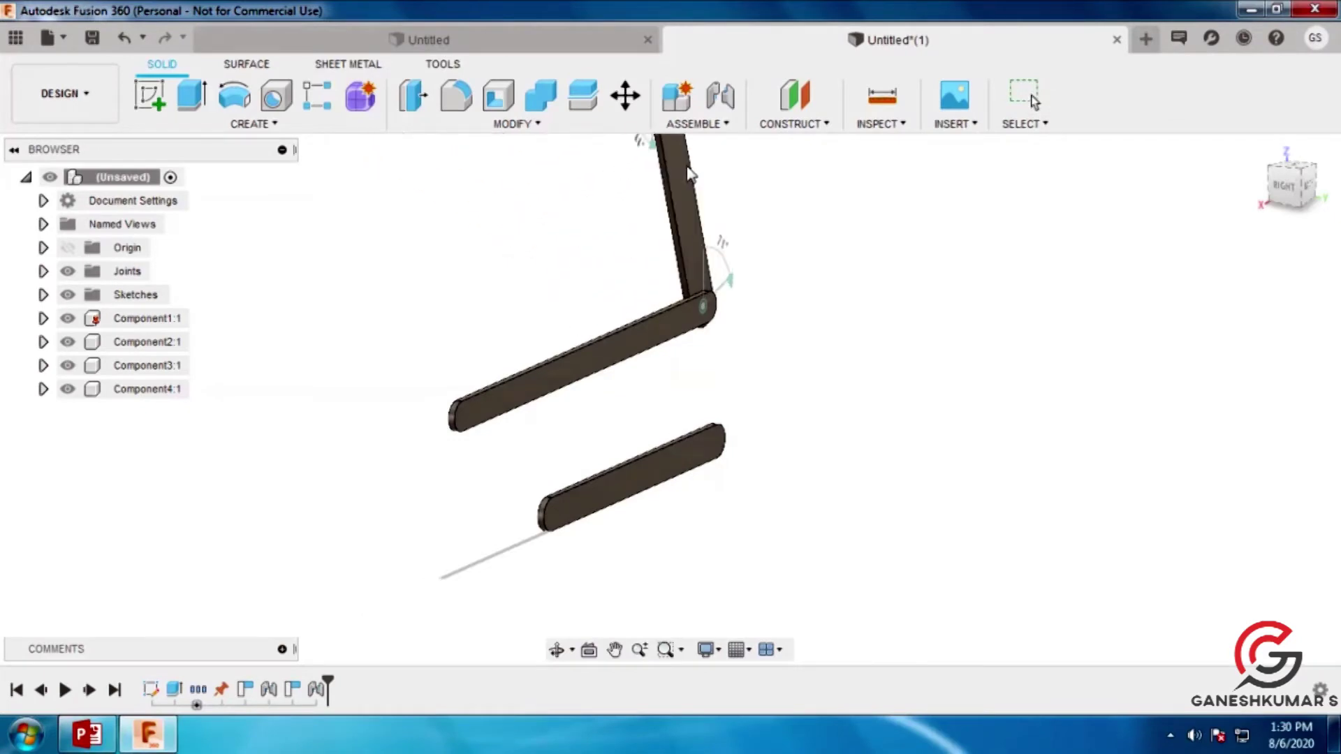
drag(816, 304, 797, 266)
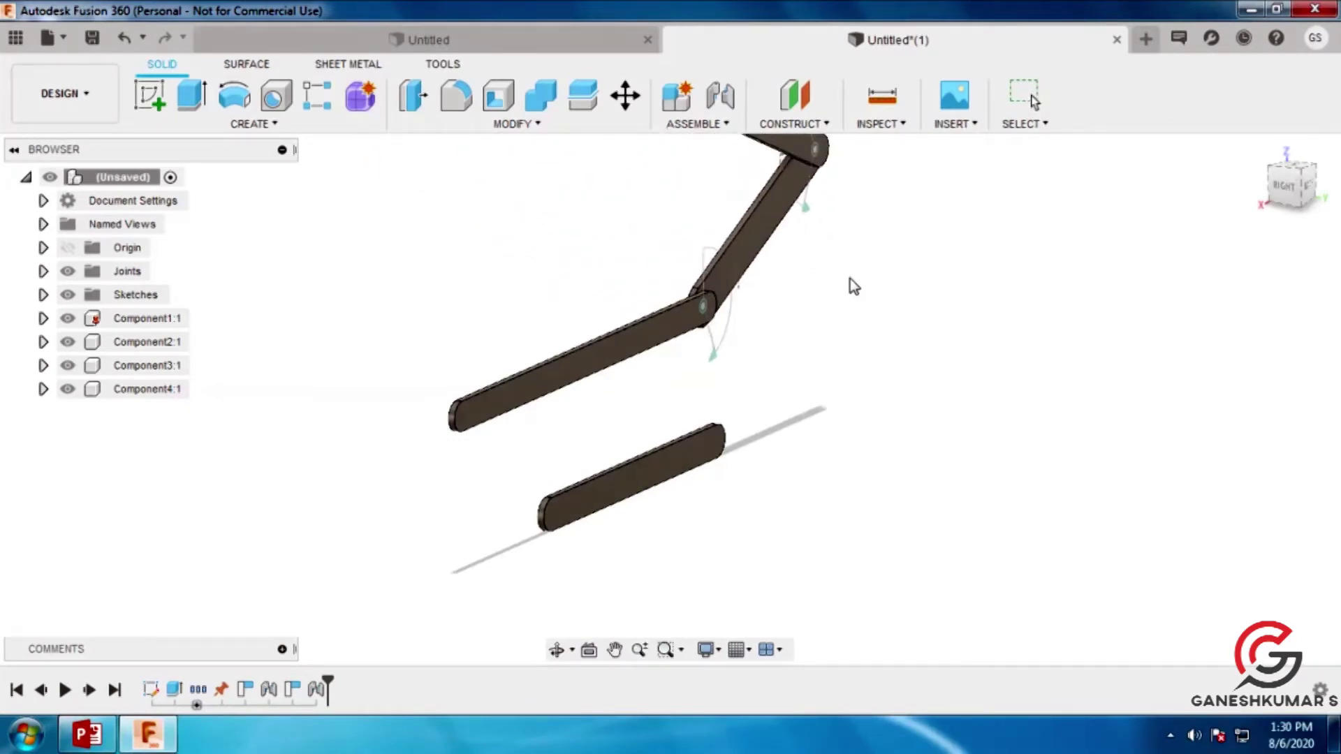
mouse_move(702, 187)
mouse_down()
mouse_move(659, 196)
mouse_move(701, 186)
mouse_up()
key(Escape)
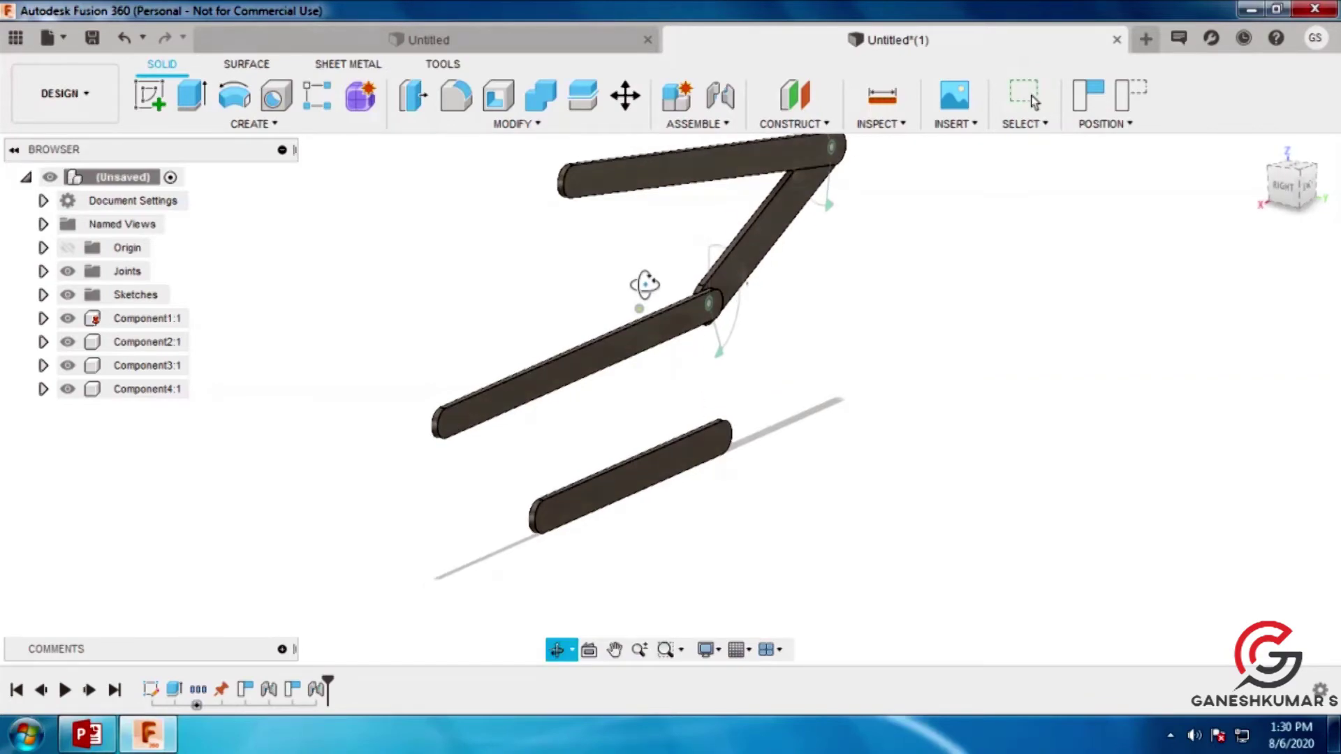
Orbit the view around the three-link chain to inspect it
drag(639, 292, 660, 240)
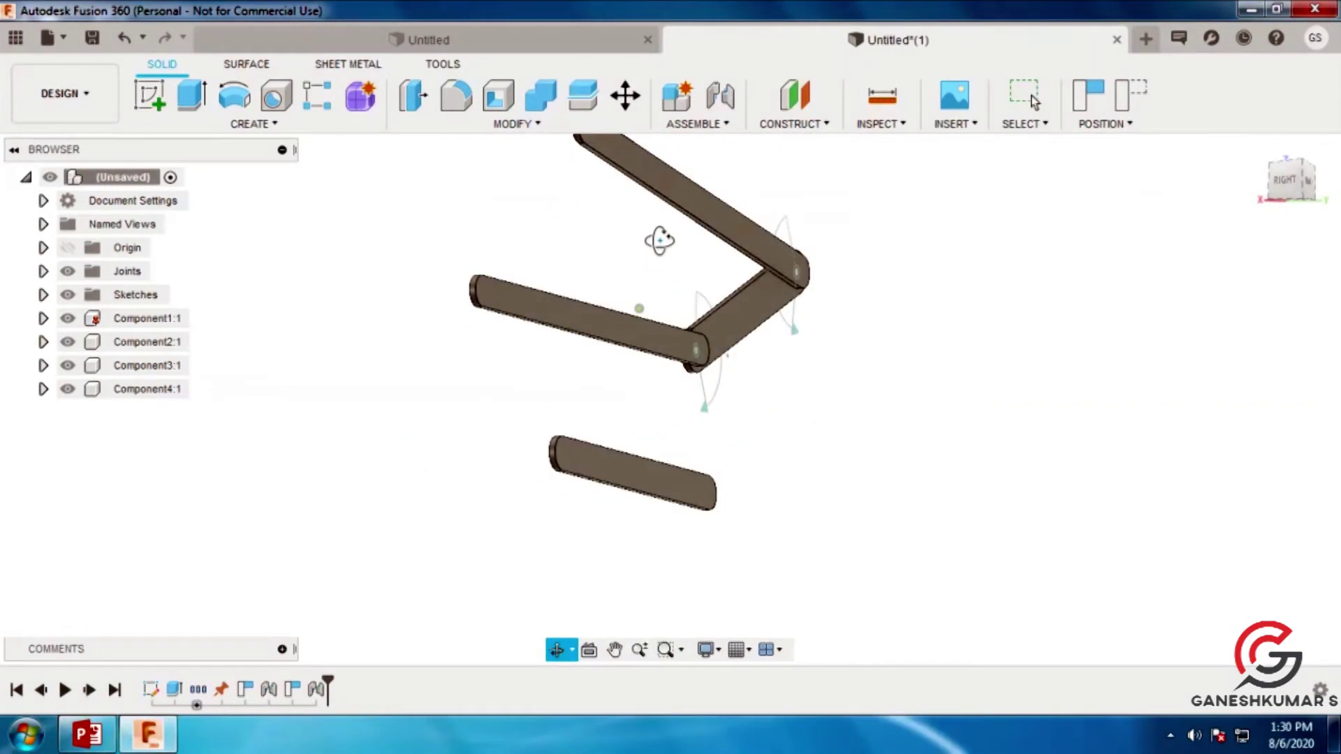
mouse_move(642, 220)
mouse_down()
mouse_move(604, 197)
mouse_move(623, 204)
mouse_up()
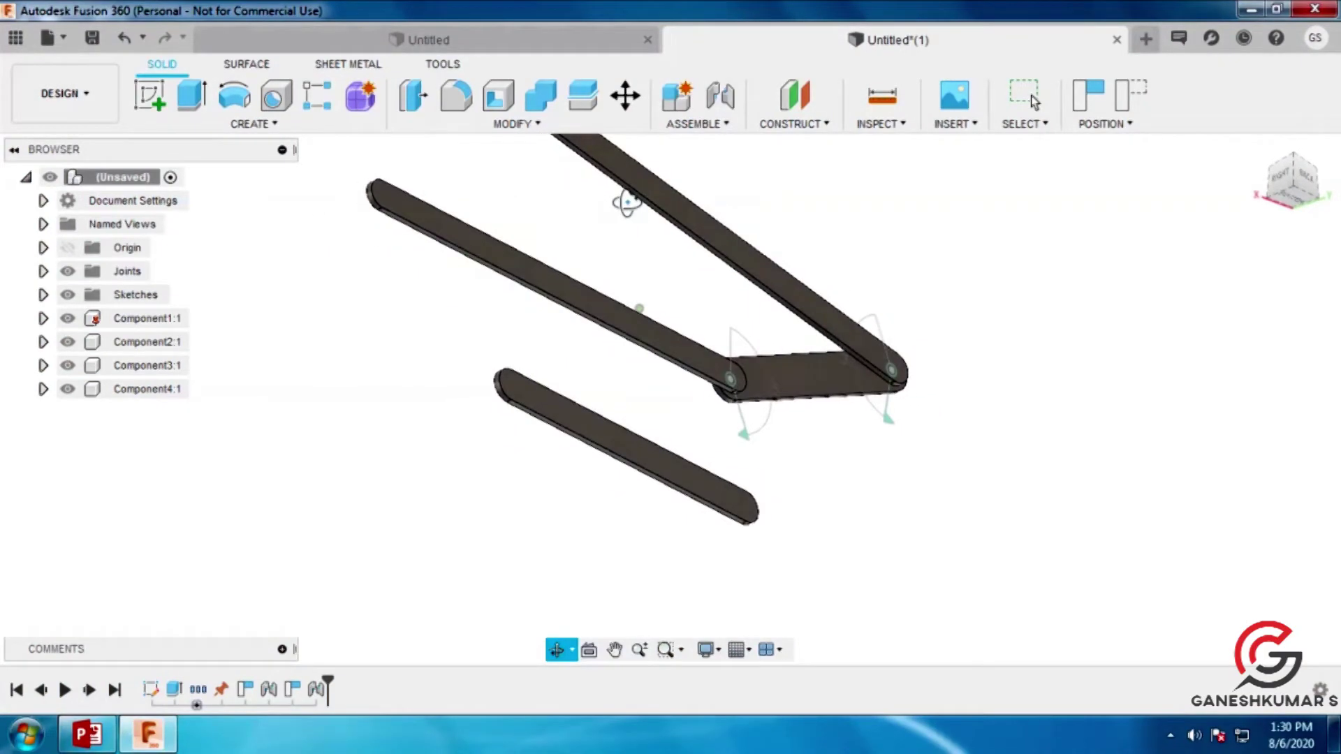
key(Escape)
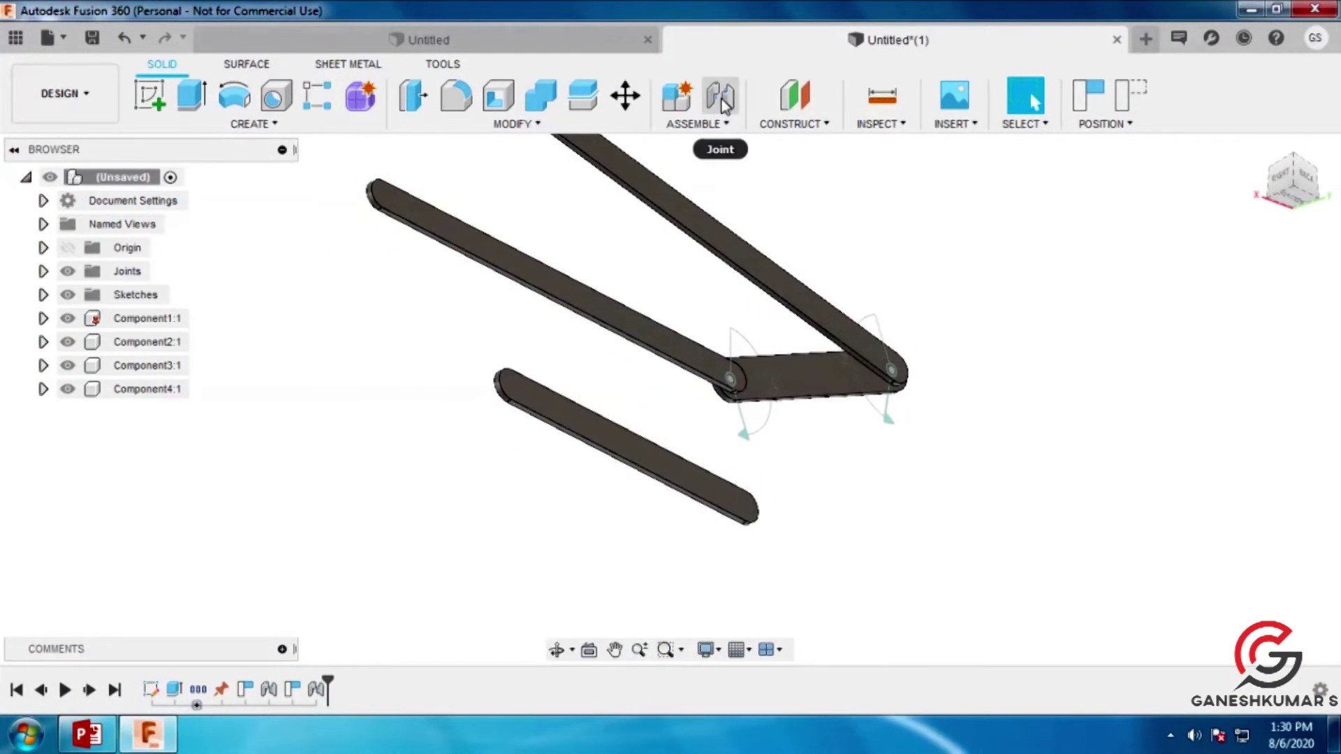
Pin Component4:1 to Component1:1's end with a third revolute joint, connecting all four links
click(720, 95)
click(764, 397)
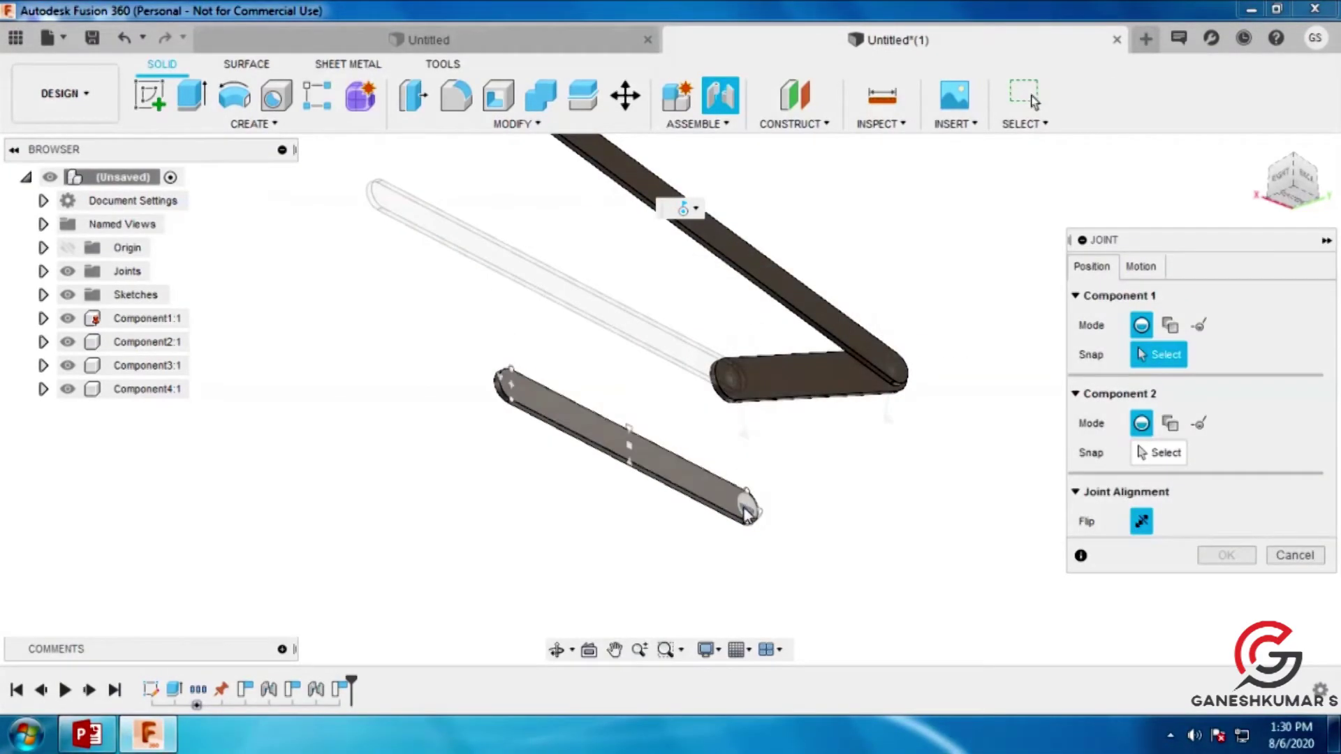
shift+middle_drag(721, 391, 751, 352)
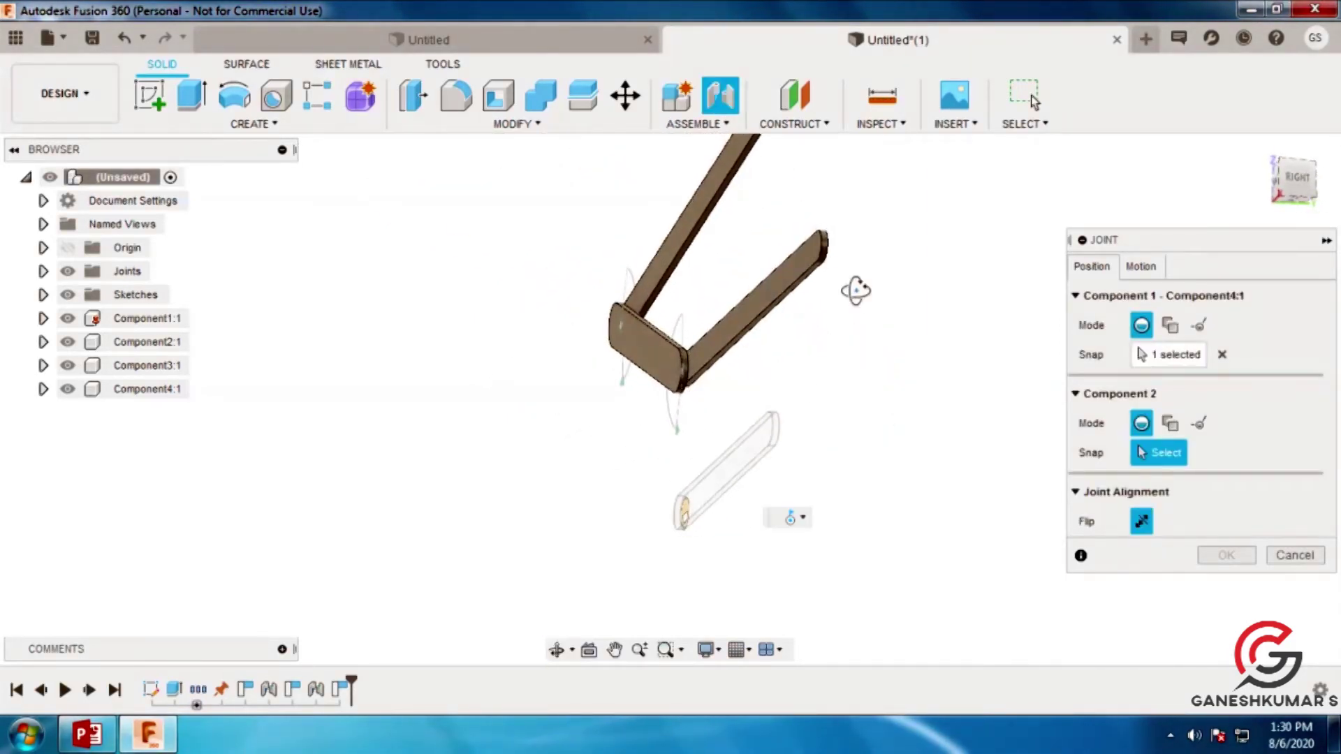
shift+middle_drag(856, 290, 808, 239)
scroll(799, 233, up, 5)
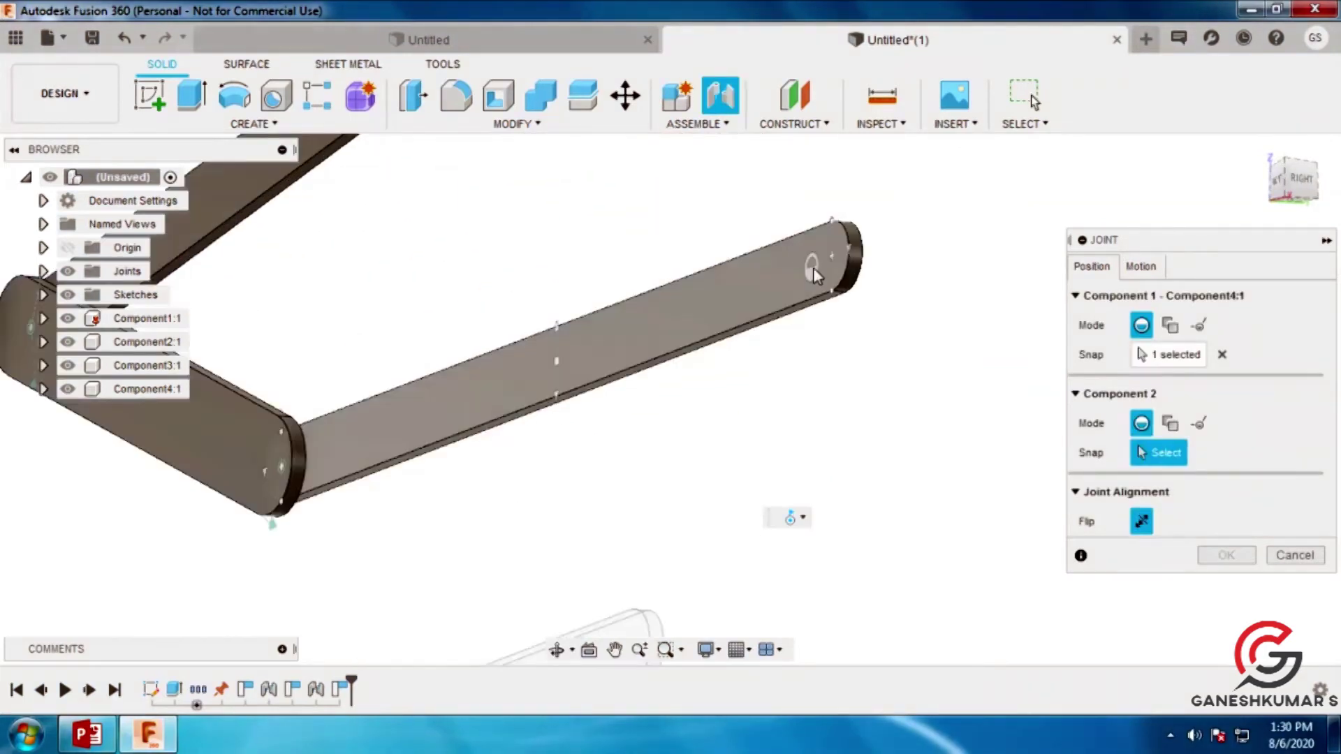
click(831, 260)
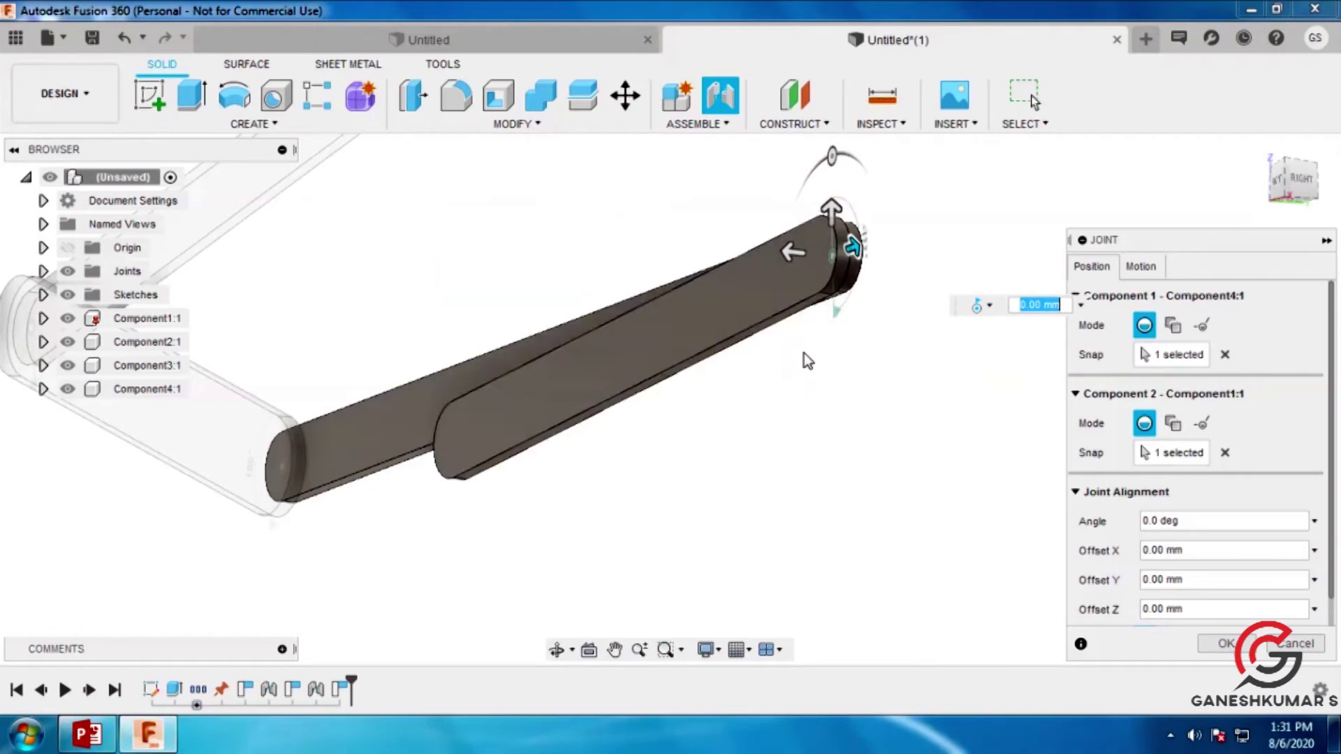
click(1141, 268)
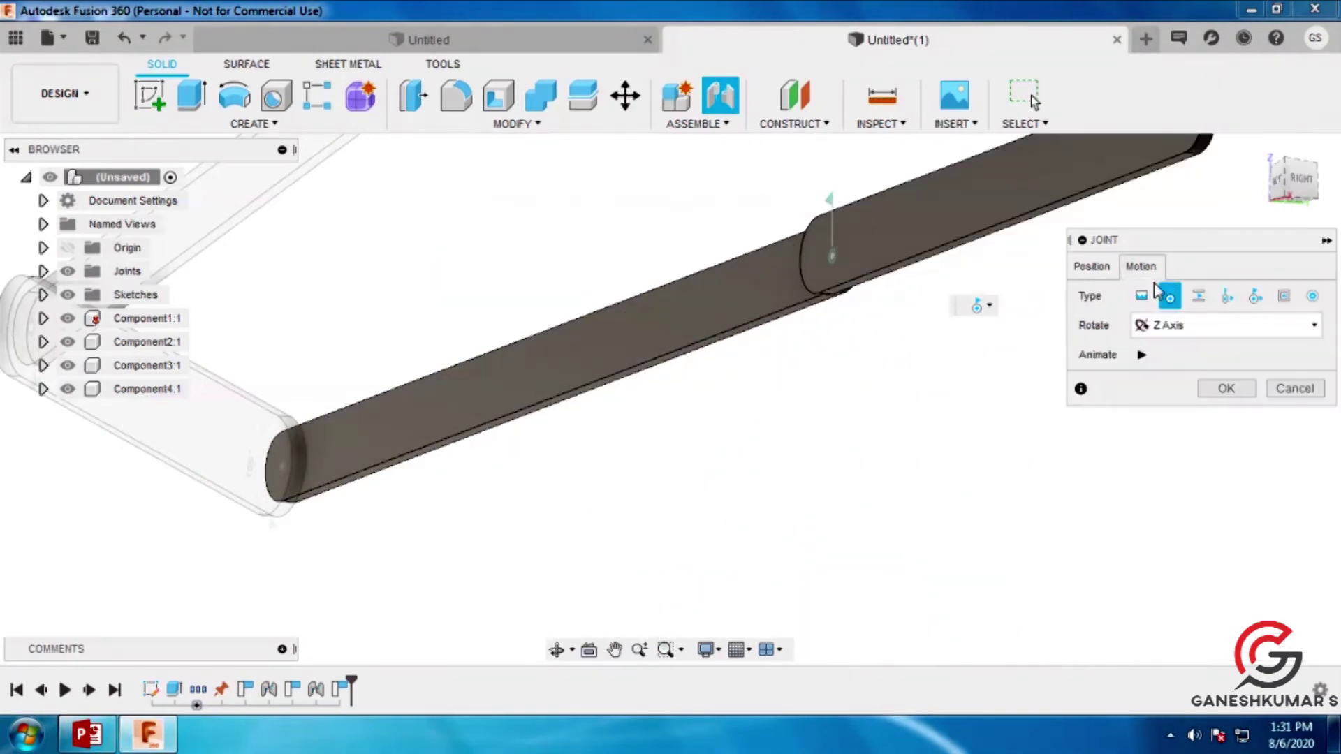
click(1212, 392)
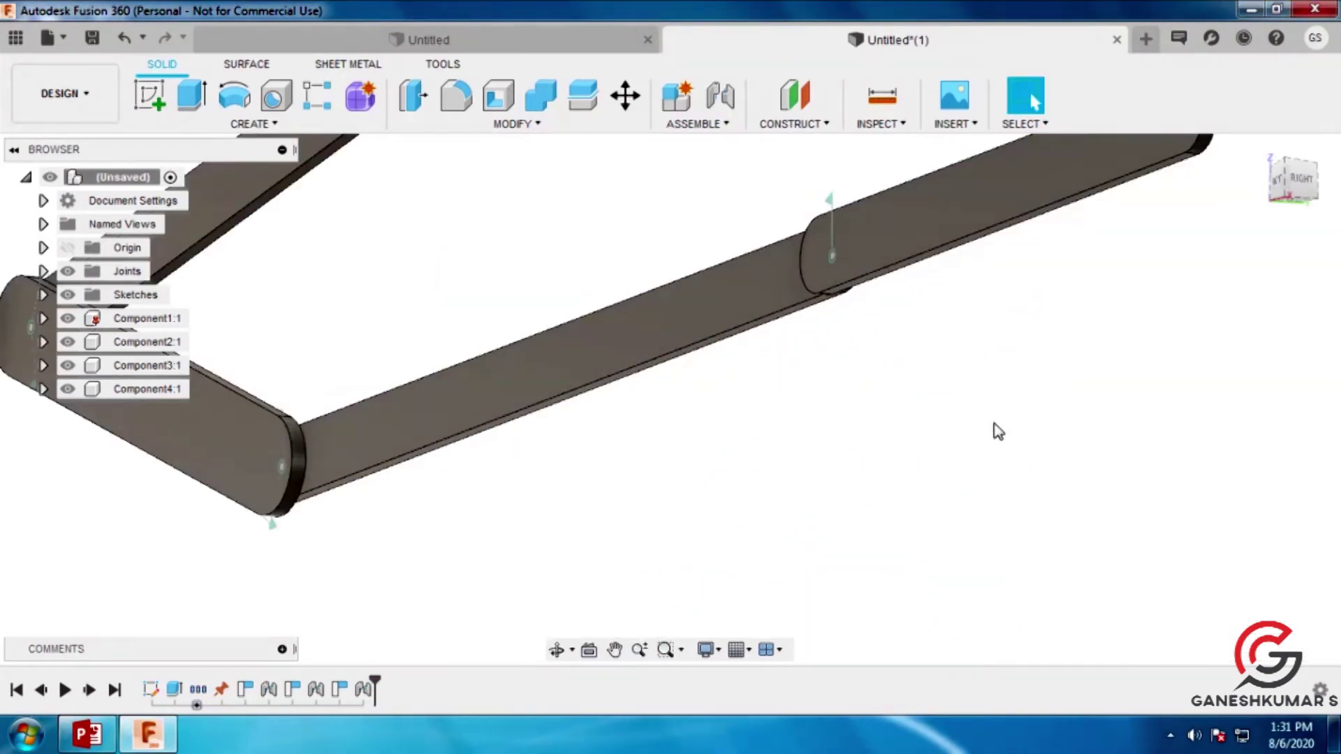
scroll(991, 426, down, 5)
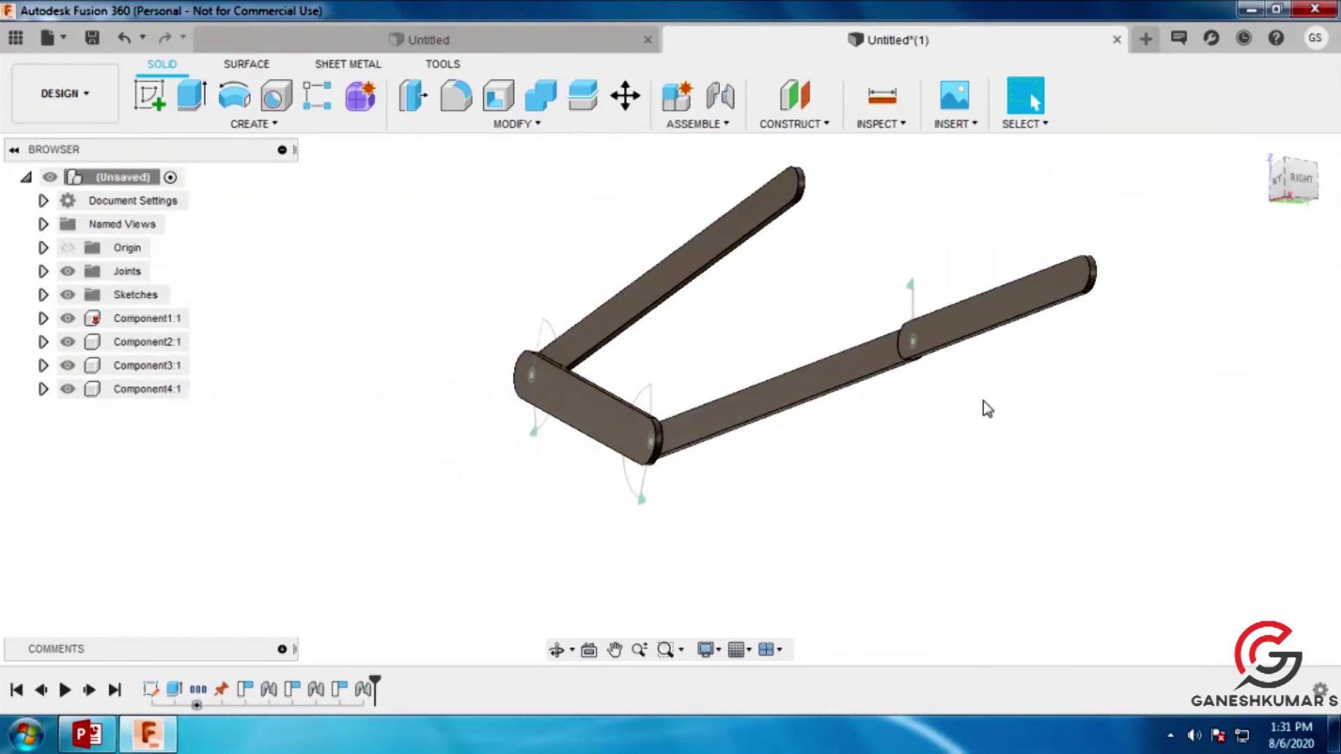
Swing the right bar about its joint so the links nearly close the loop
drag(1032, 254, 789, 250)
shift+middle_drag(789, 250, 688, 253)
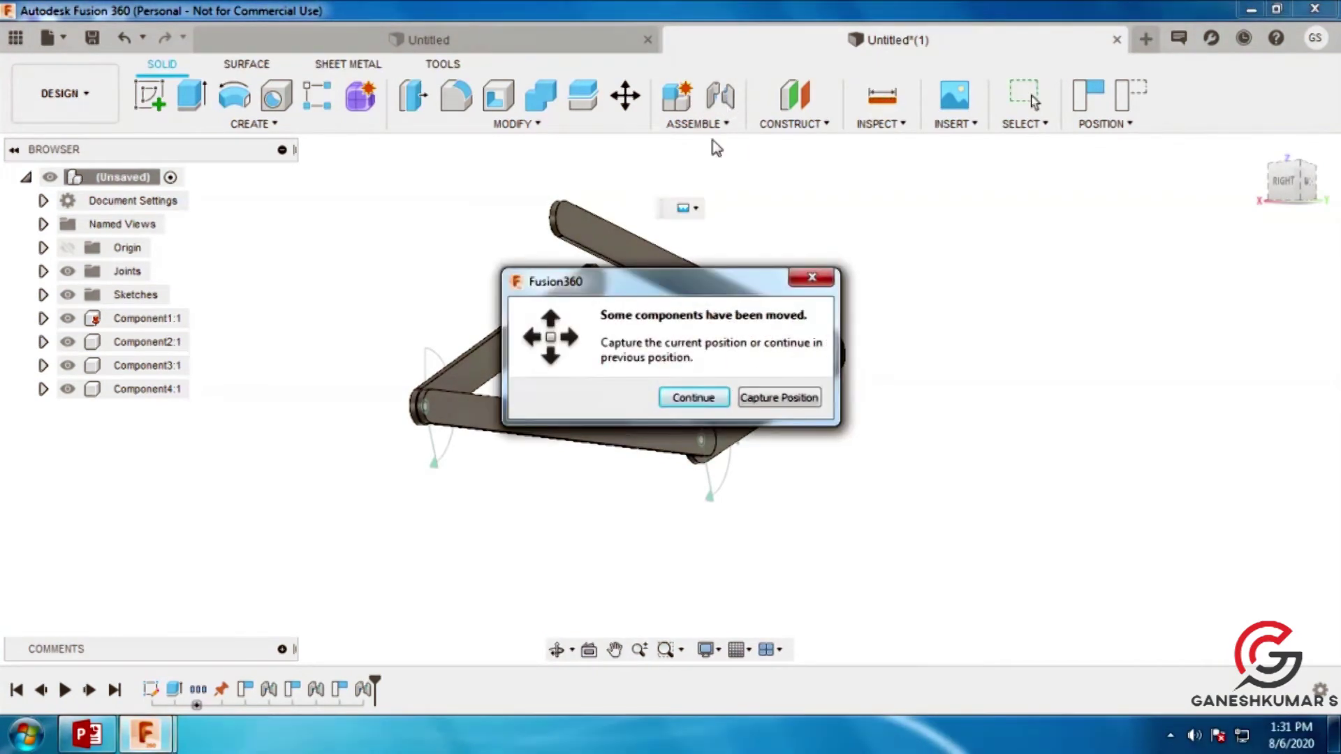
Capture the moved positions and join the Component4 and Component2 link ends with a revolute joint
click(801, 397)
scroll(593, 286, up, 5)
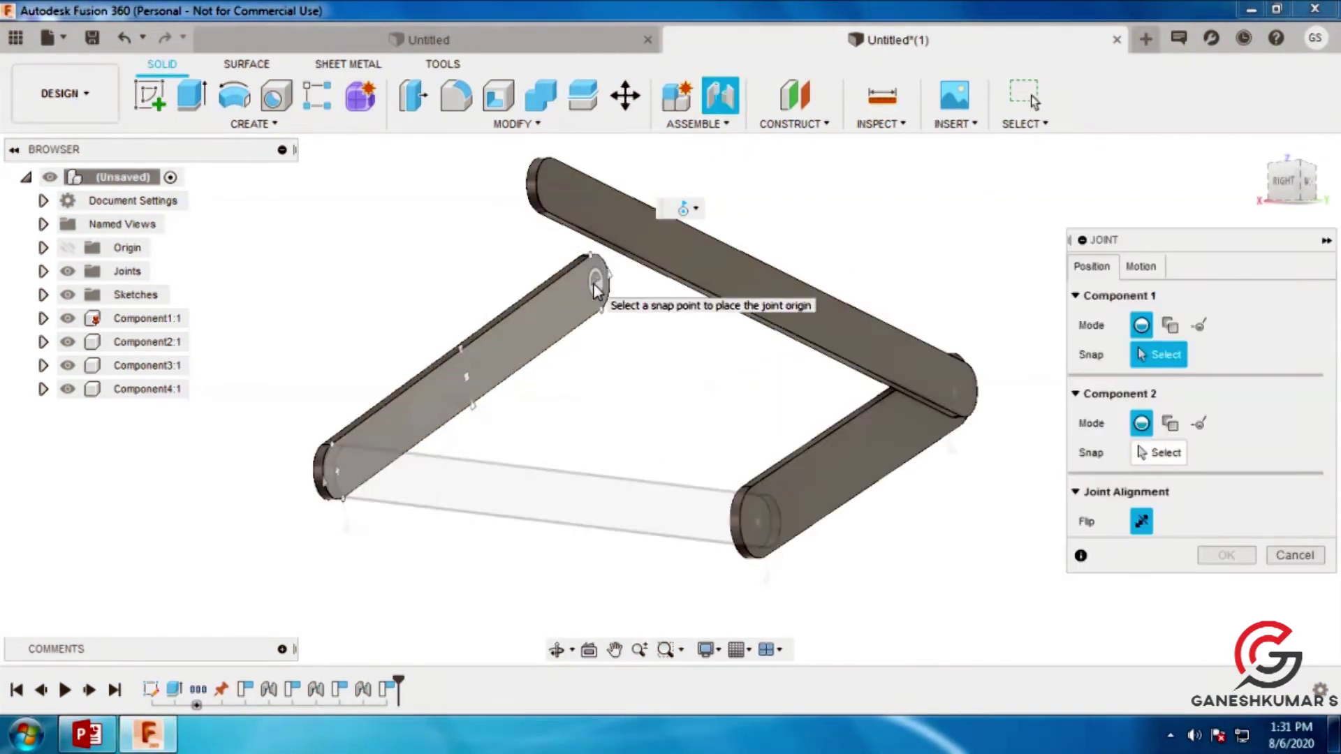
click(607, 294)
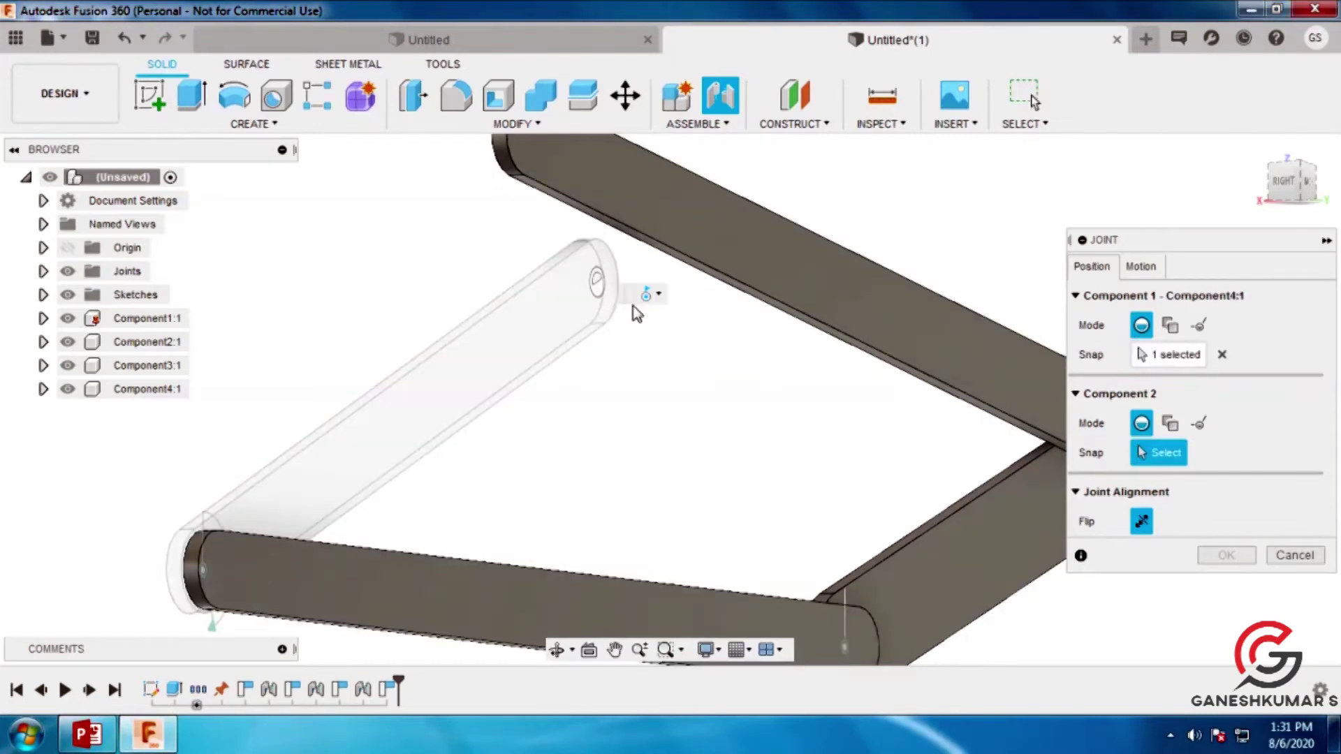
scroll(633, 306, down, 5)
shift+middle_drag(703, 220, 748, 241)
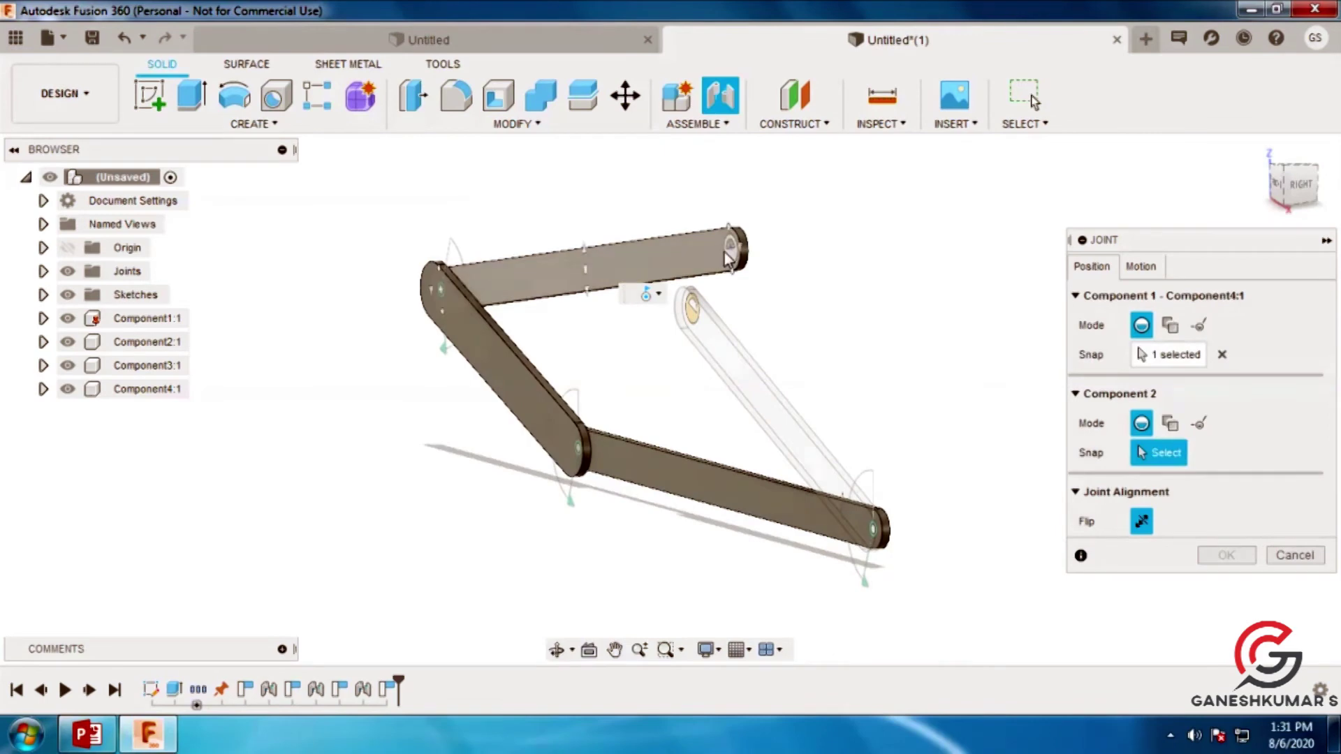
click(731, 259)
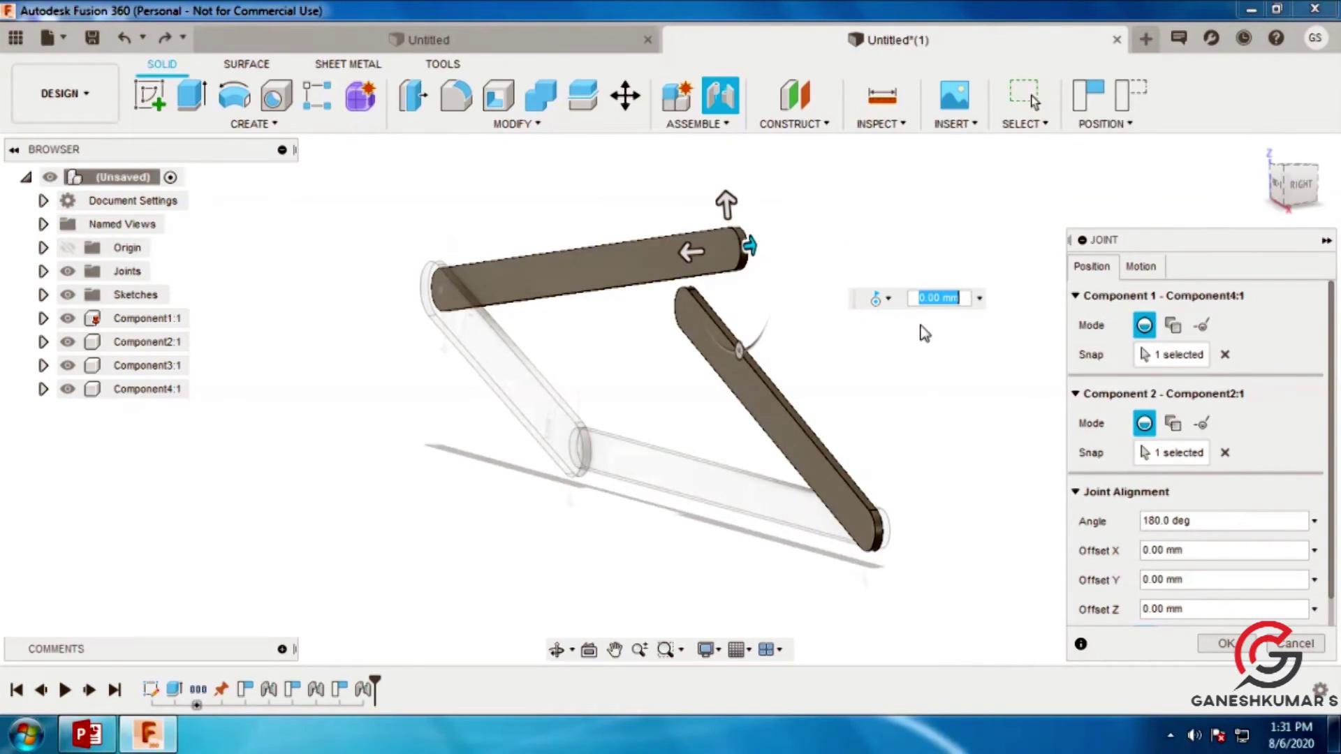
key(Return)
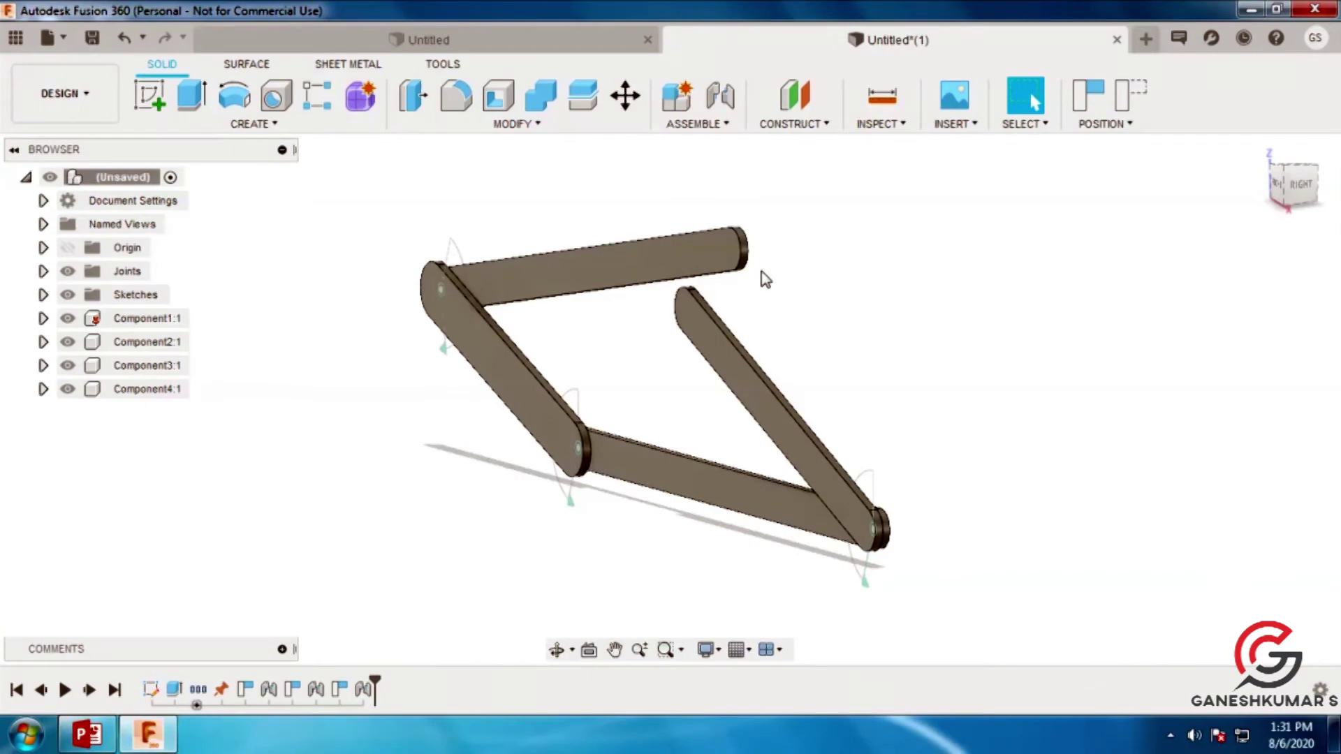
click(720, 95)
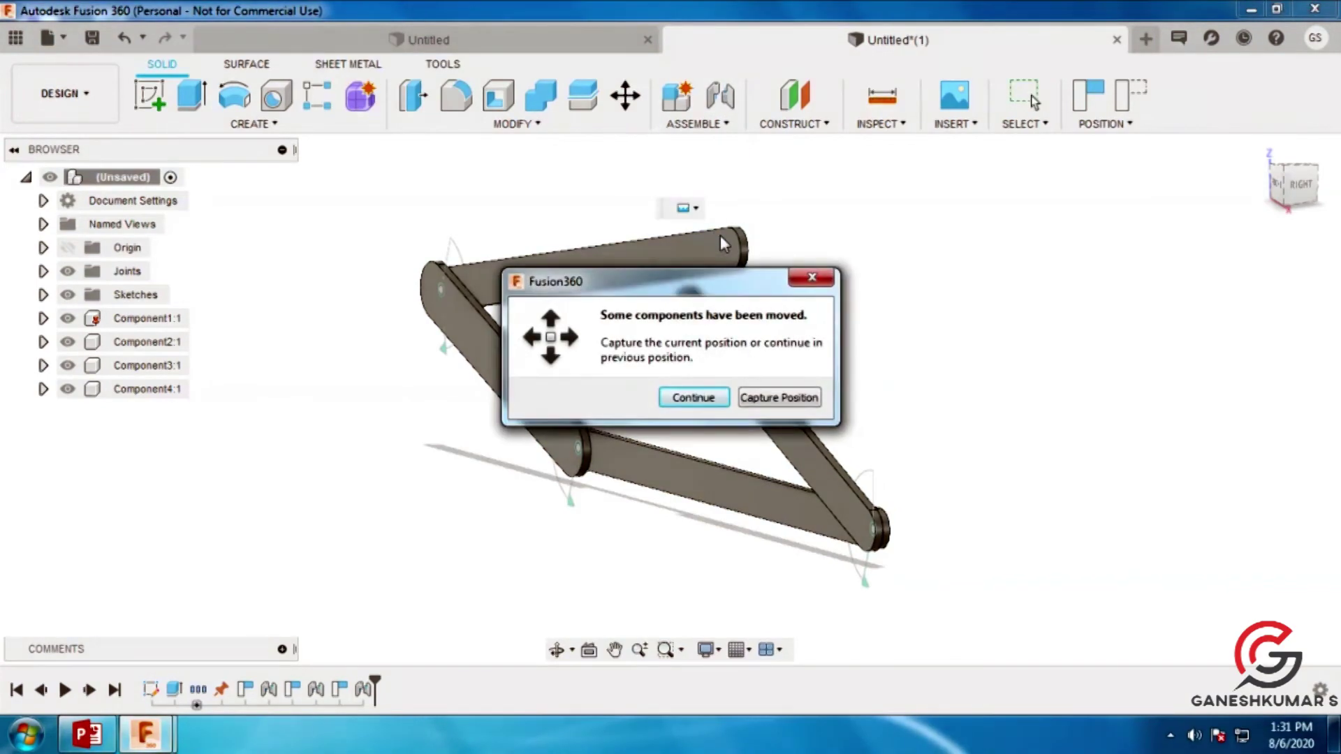
Capture positions, then pin Component2:1's end to Component4:1's end with a closing joint
click(768, 397)
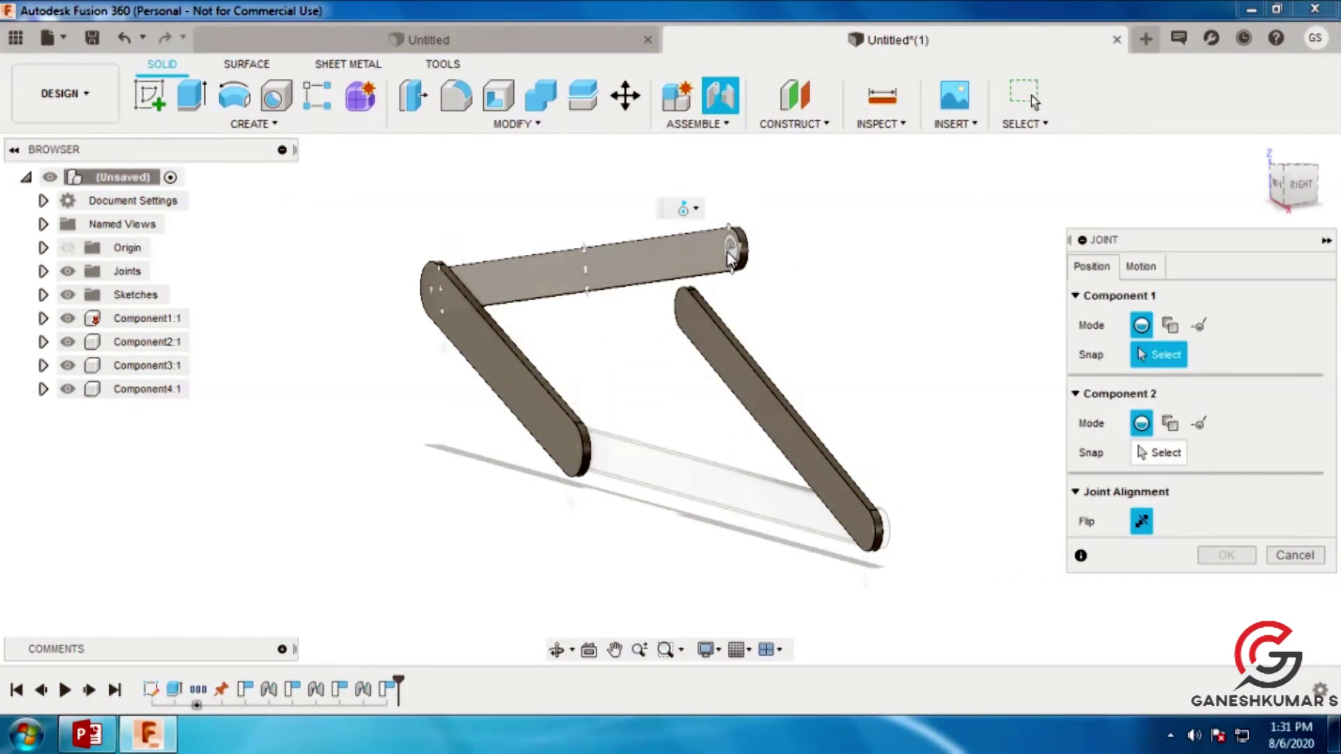
click(730, 253)
middle_drag(789, 338, 663, 349)
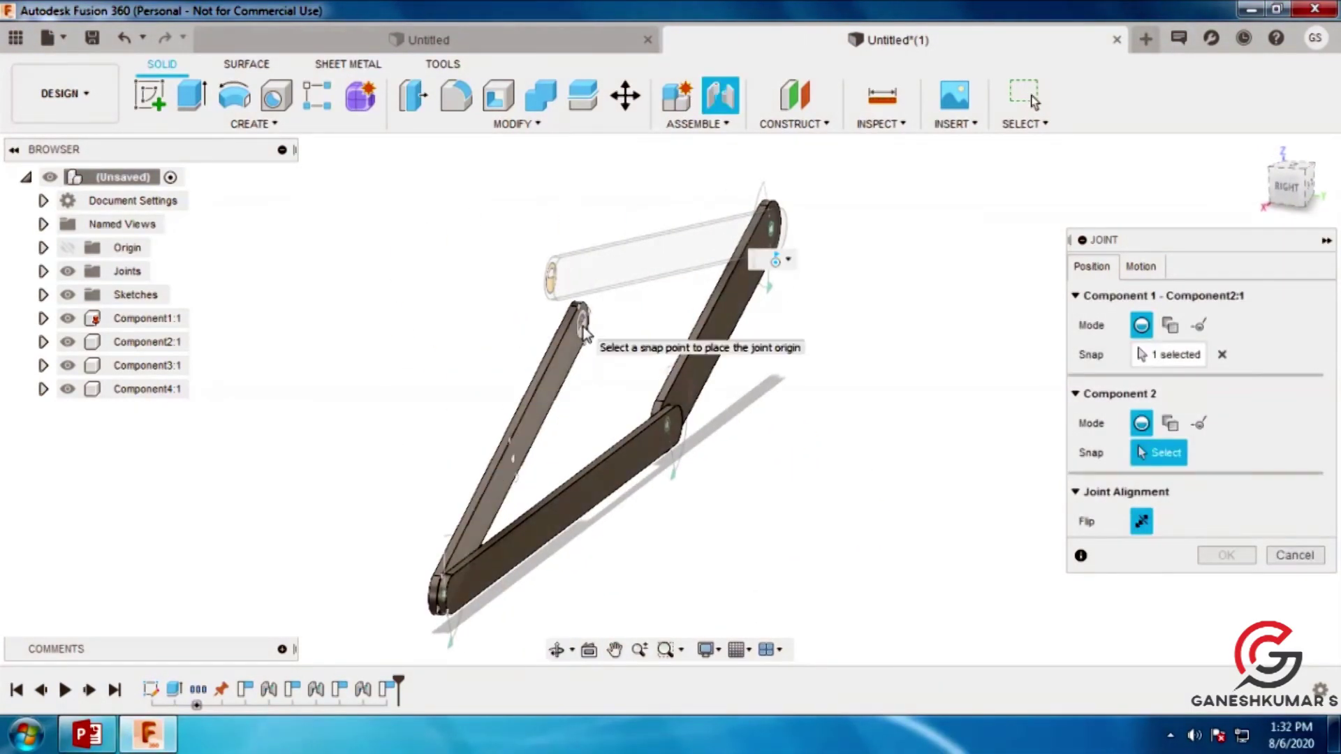
click(583, 327)
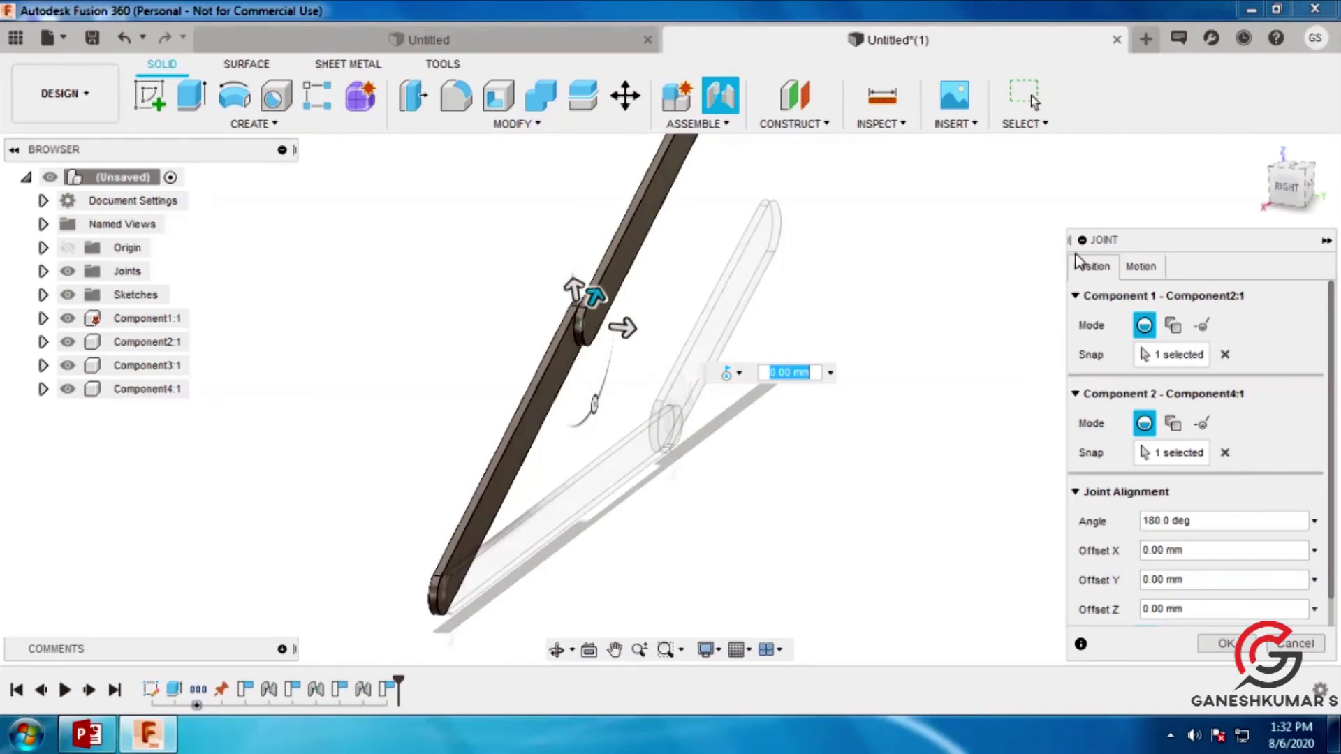
click(1221, 641)
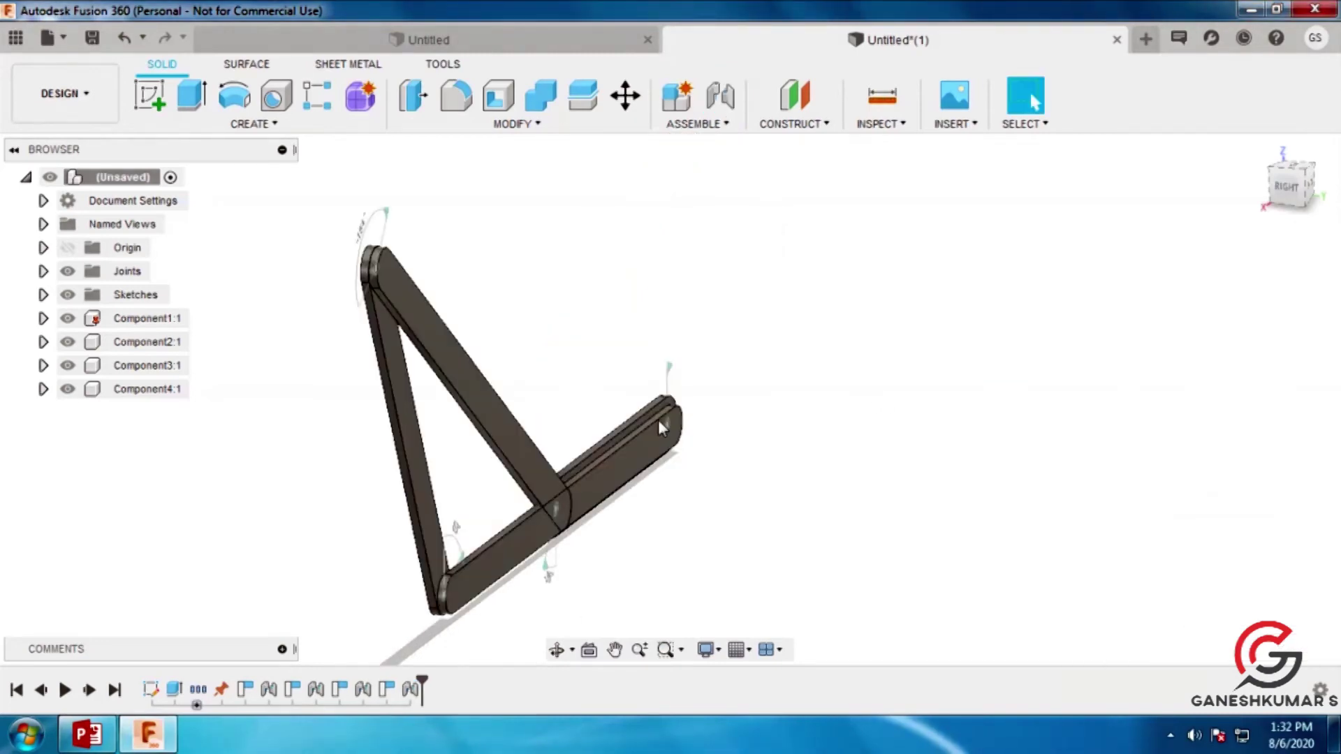
From a bottom view, drag the top link up and the right link down into a slanted quadrilateral
drag(631, 358, 638, 344)
key(Escape)
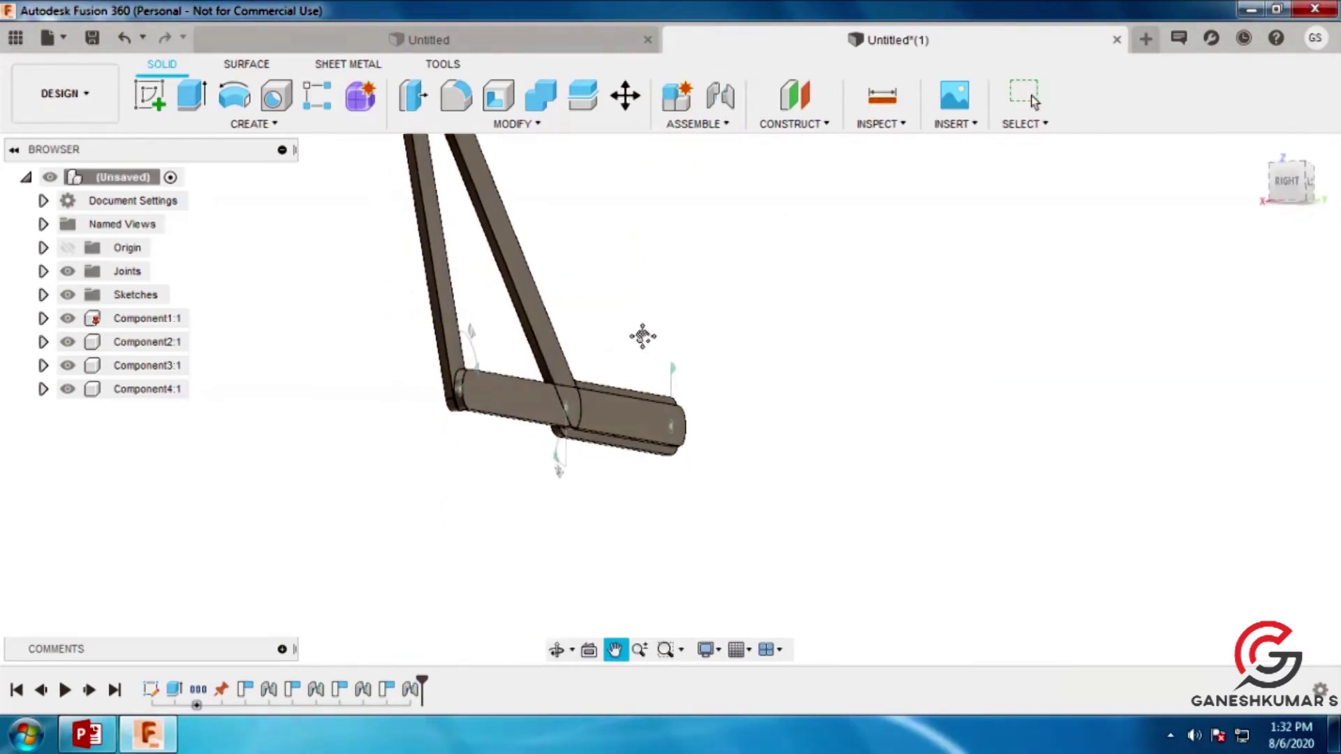
drag(733, 363, 843, 382)
key(Escape)
shift+middle_drag(844, 382, 665, 333)
drag(653, 397, 1012, 222)
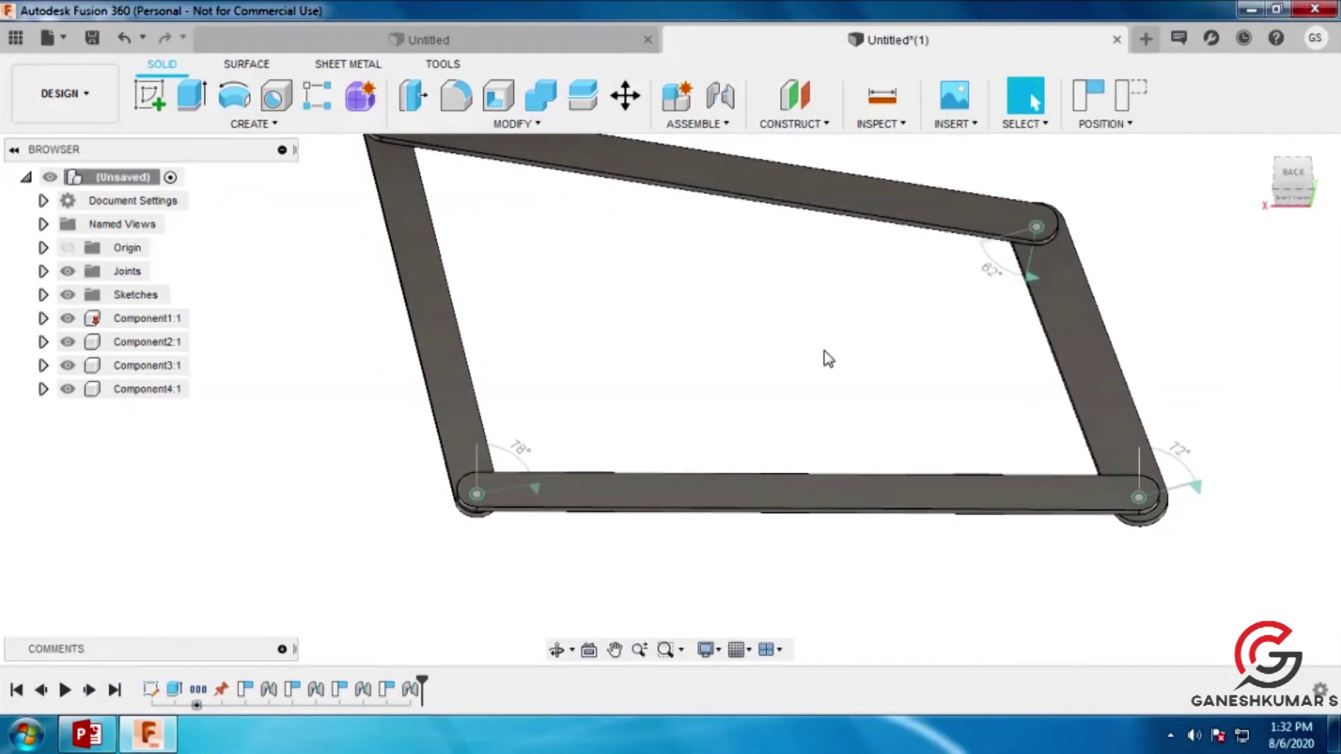
scroll(828, 358, down, 5)
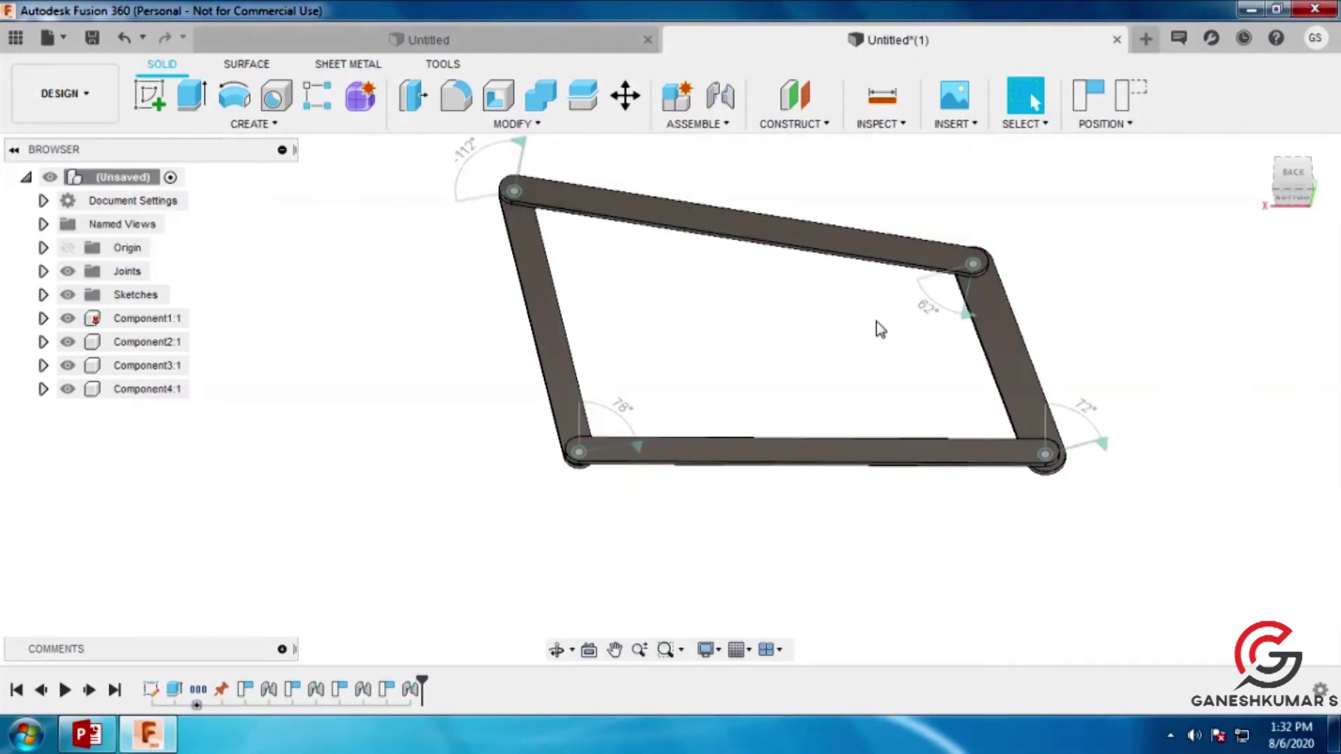
drag(999, 330, 982, 387)
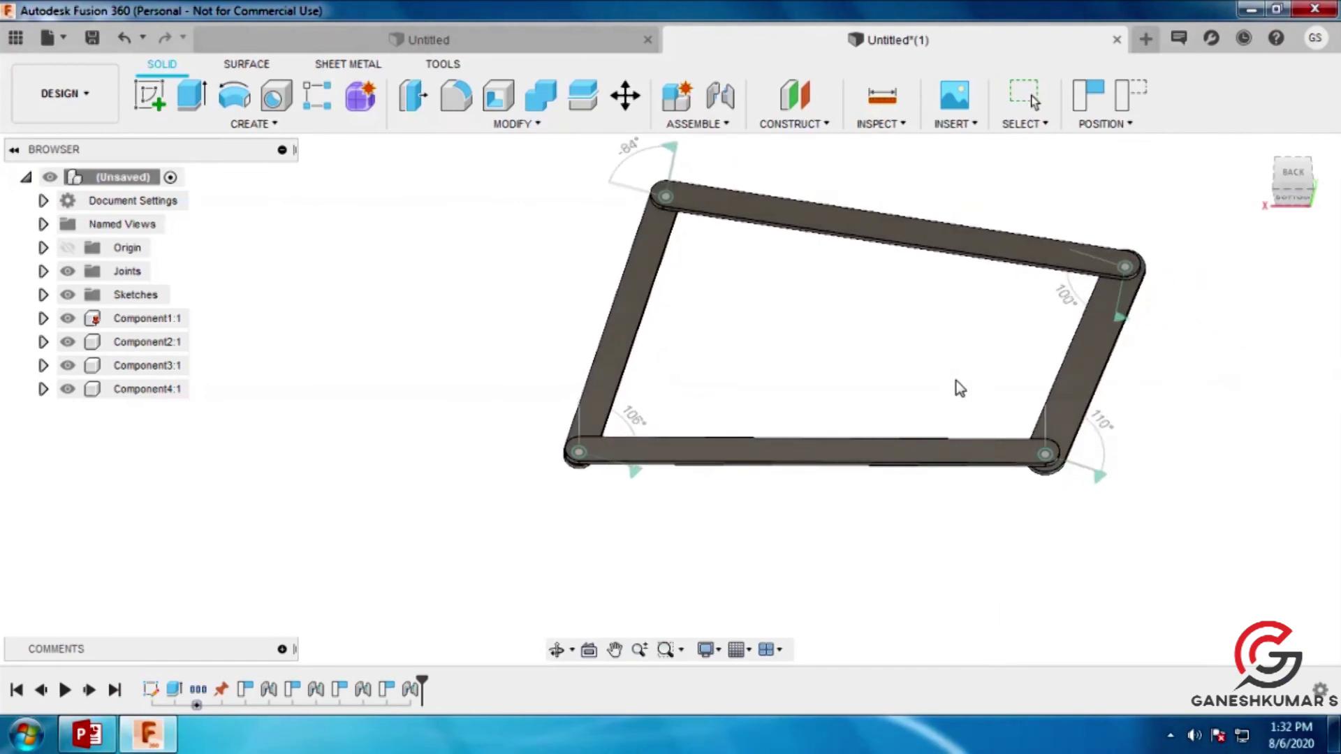
Open the lower-right joint's context menu to reach Animate Joint
right_click(1103, 427)
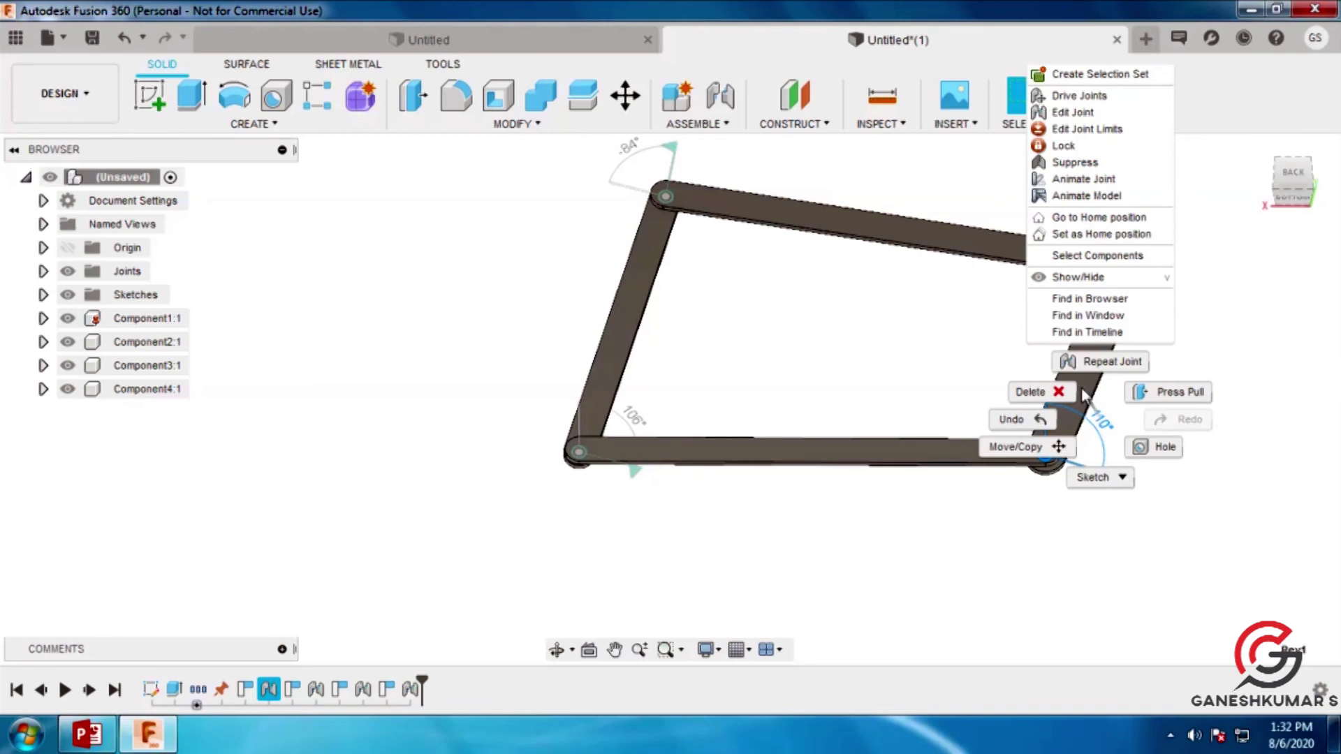